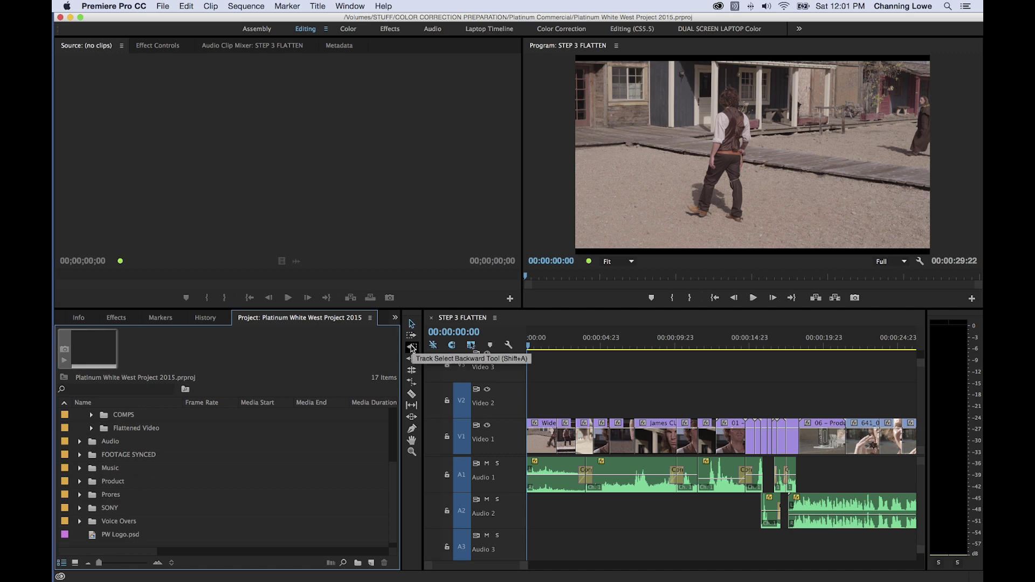
Step: Cycle through the Selection, Track Select Backward and Track Select Forward tools, ending on Track Select Forward
{"action": "left_click", "coordinate": [413, 348]}
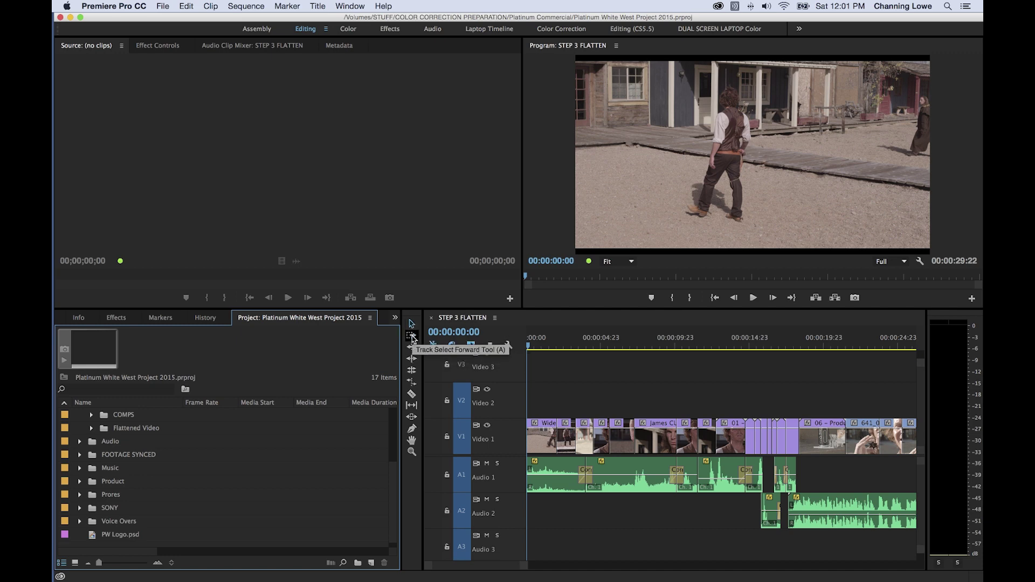
{"action": "left_click", "coordinate": [412, 325]}
{"action": "left_click", "coordinate": [412, 336]}
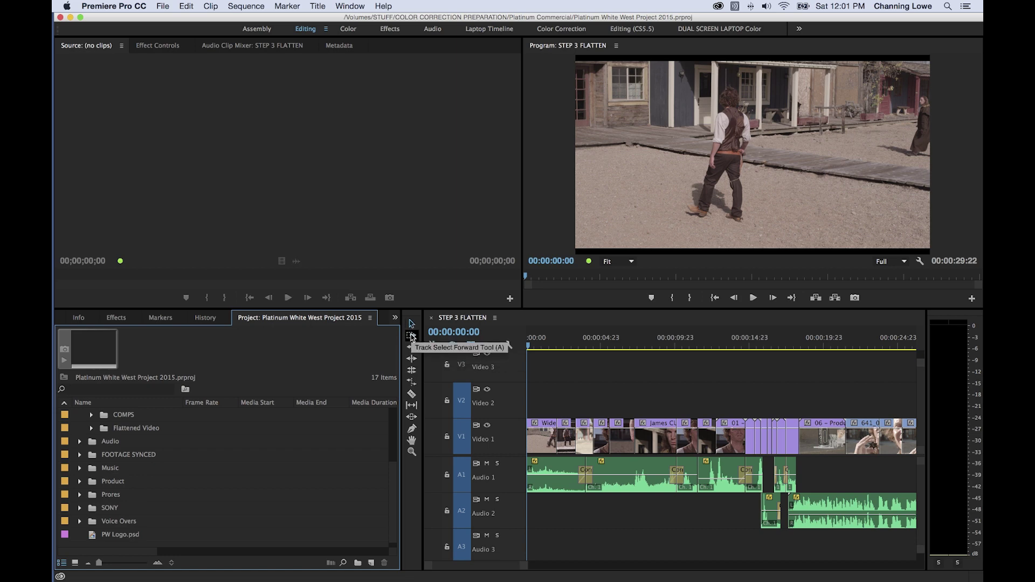
{"action": "left_click", "coordinate": [409, 349]}
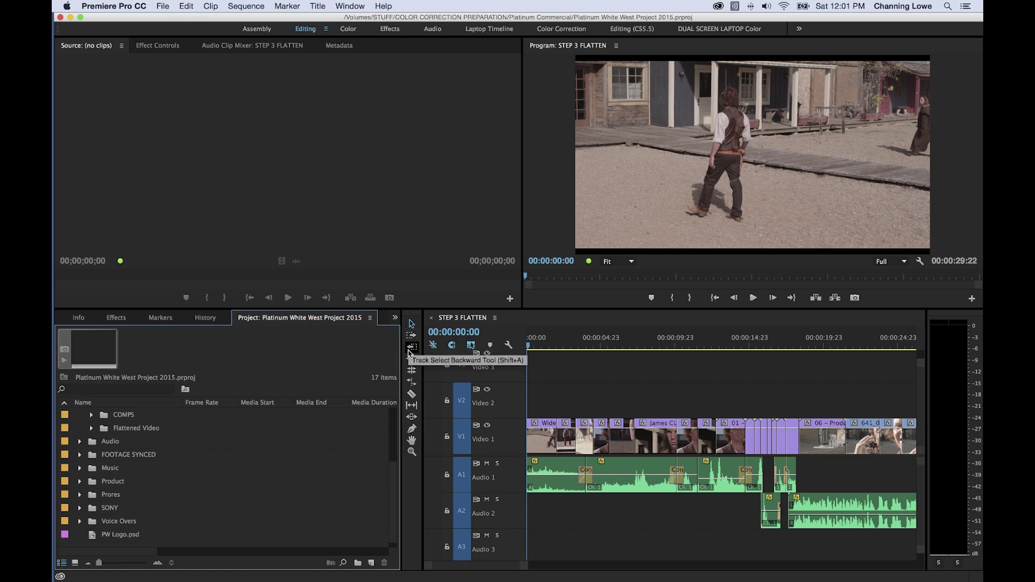
{"action": "left_click", "coordinate": [412, 325]}
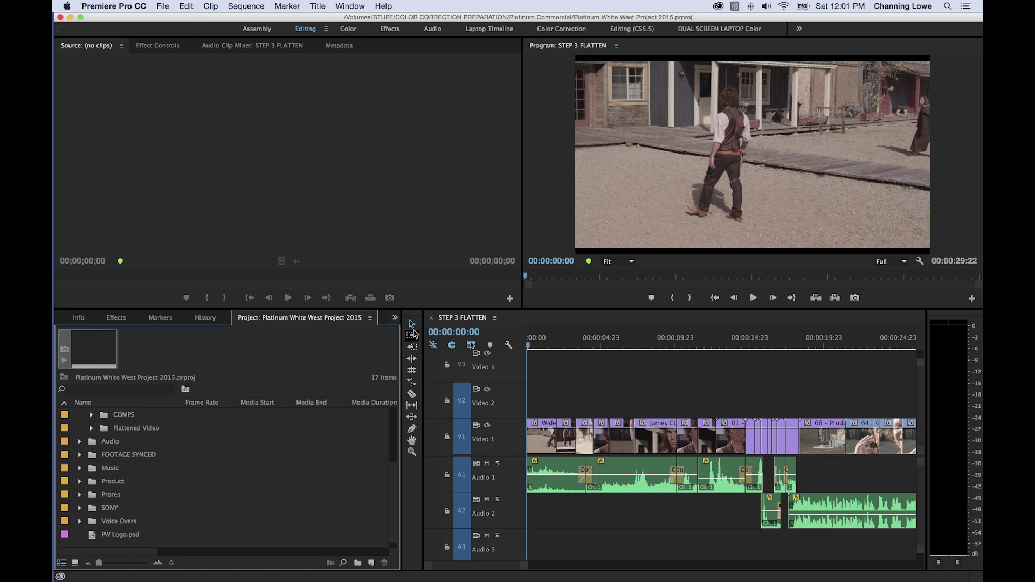
{"action": "key", "text": "super+Tab"}
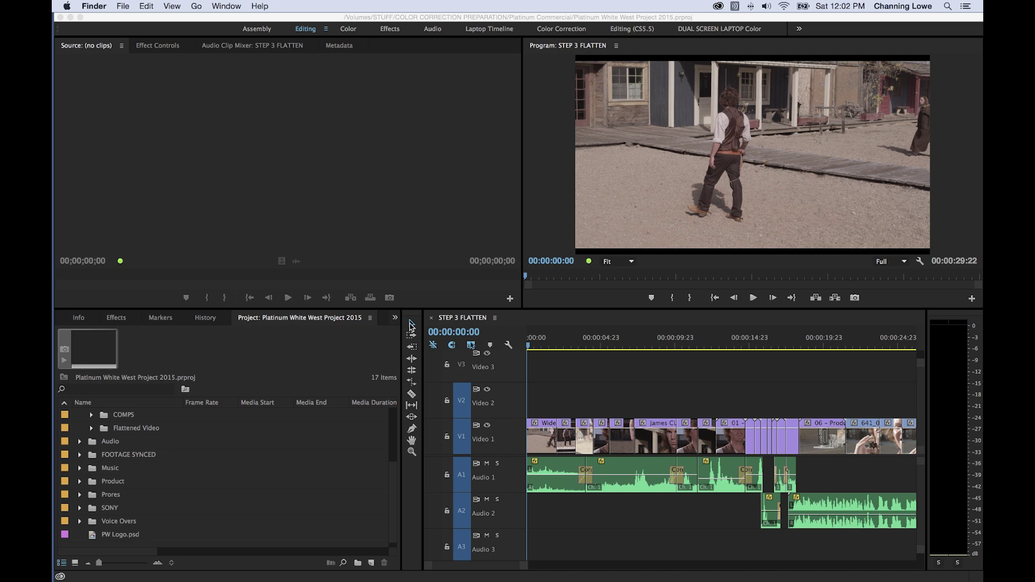
{"action": "key", "text": "super+Tab"}
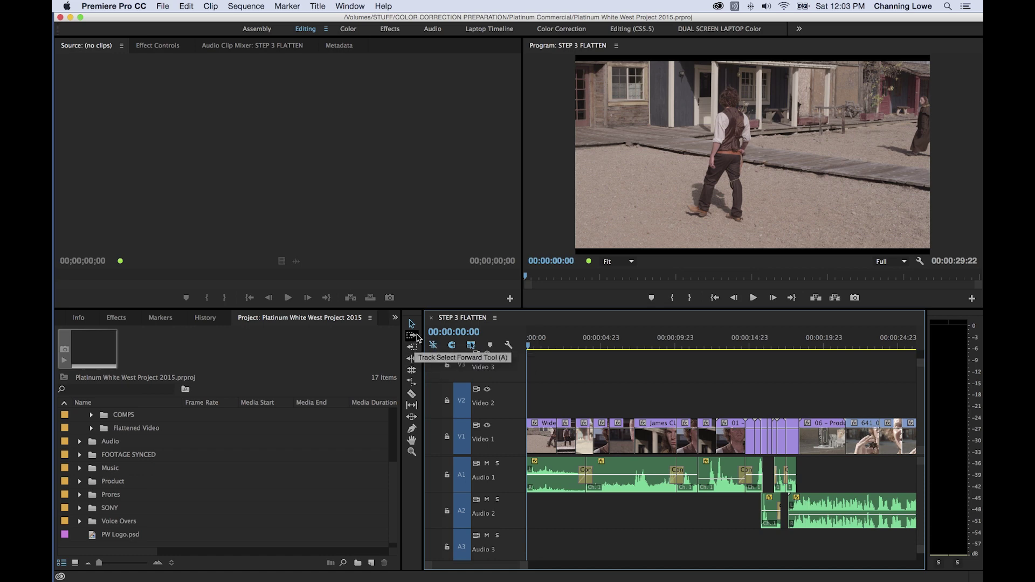
{"action": "left_click", "coordinate": [417, 338]}
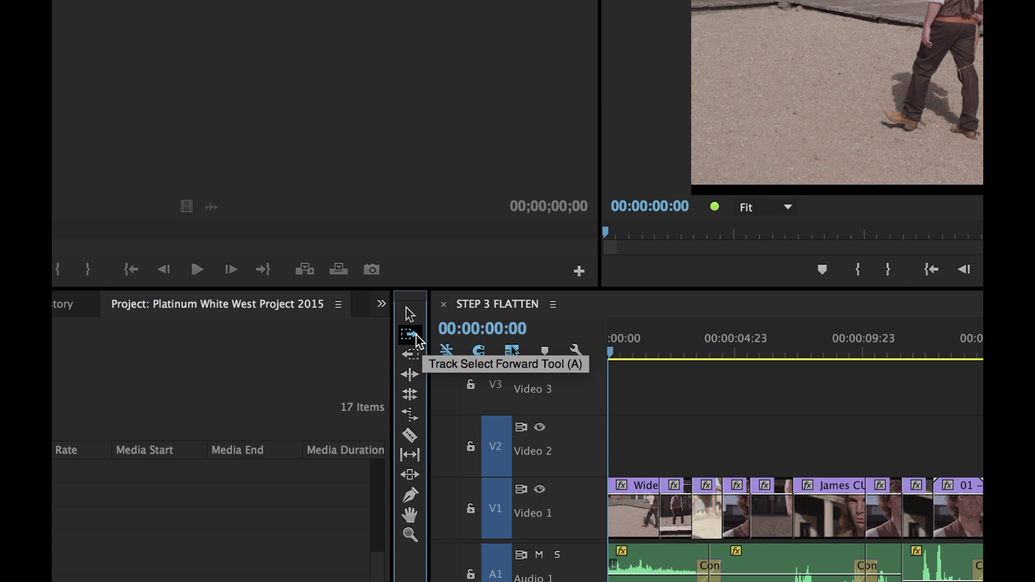
Step: Try the Track Select Backward, Razor, Pen and Selection tools, settling on the Razor tool
{"action": "left_click", "coordinate": [411, 353]}
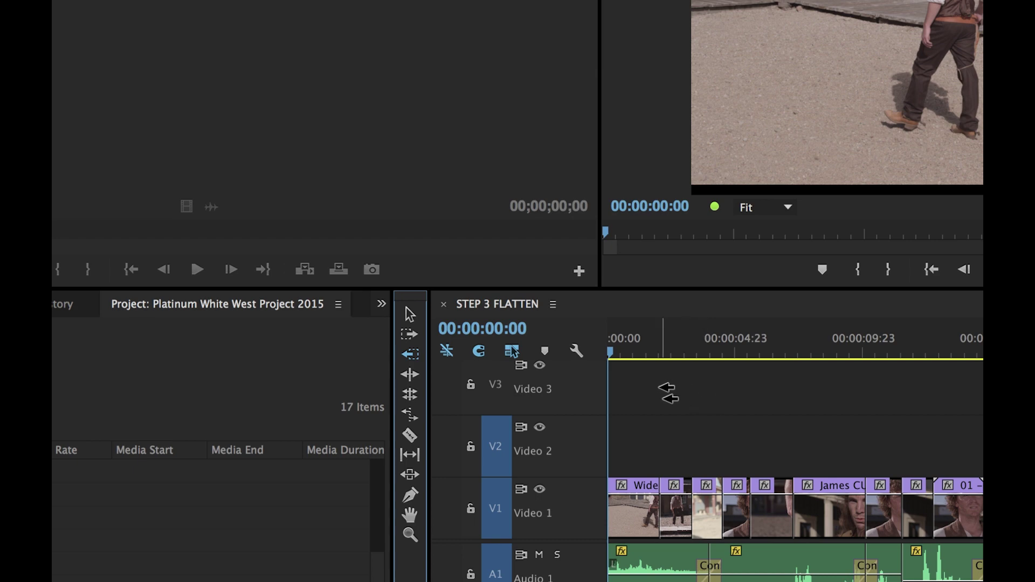
{"action": "left_click", "coordinate": [413, 435]}
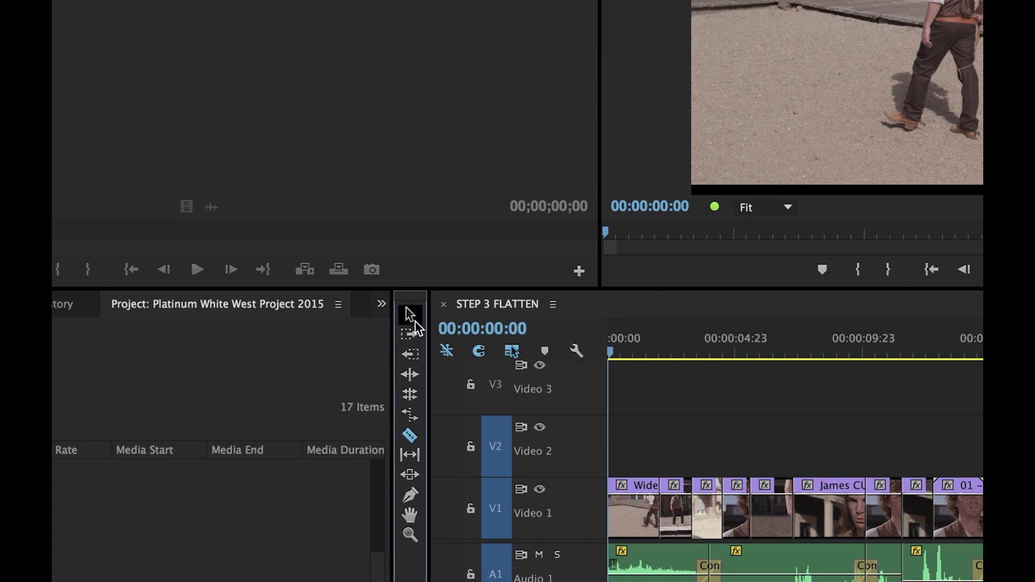
{"action": "left_click", "coordinate": [411, 494]}
{"action": "left_click", "coordinate": [411, 316]}
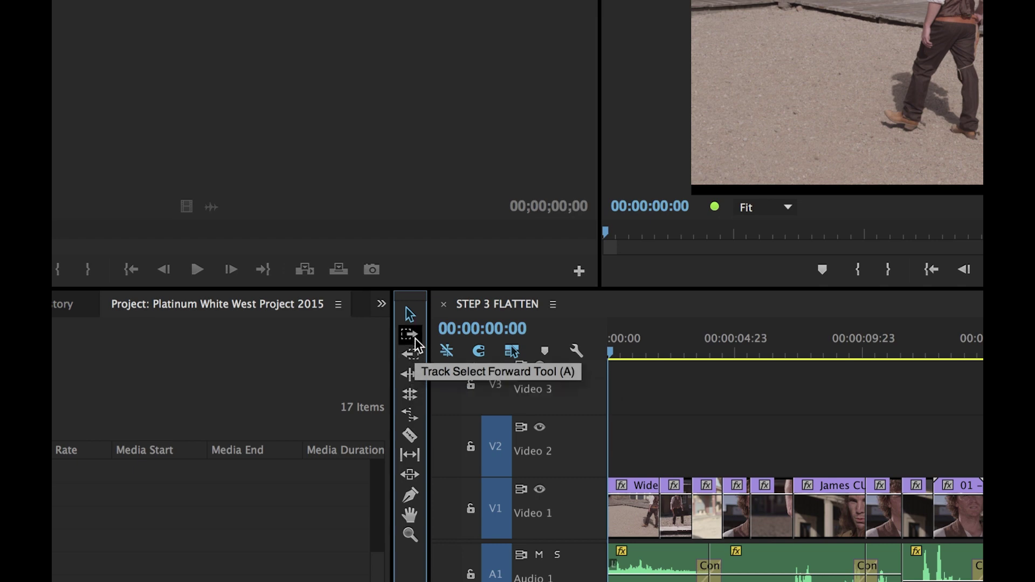
{"action": "left_click", "coordinate": [410, 435]}
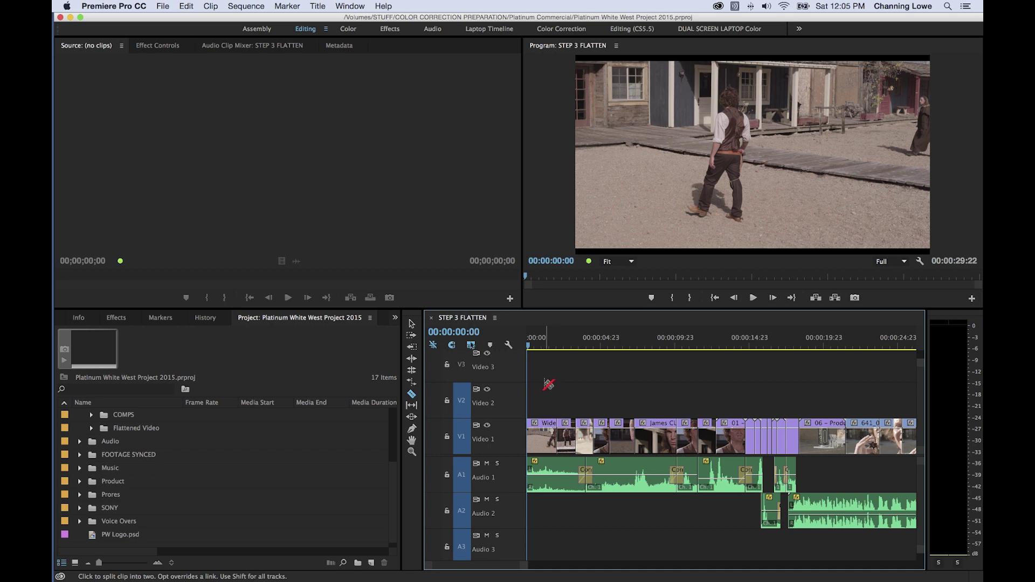
Step: Cycle the tools using the V, A and Shift+A shortcuts
{"action": "key", "text": "v"}
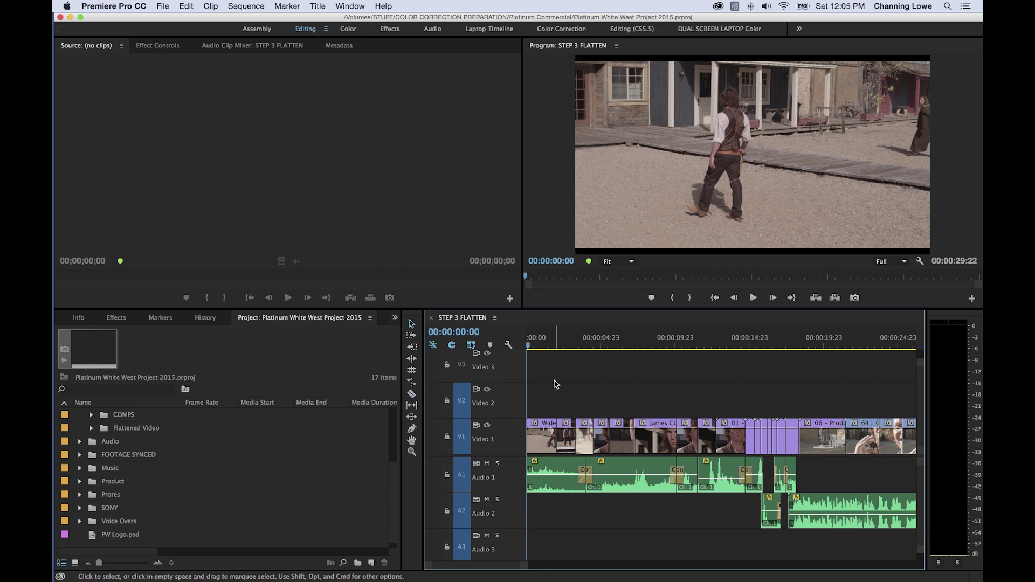
{"action": "key", "text": "a"}
{"action": "key", "text": "shift+a"}
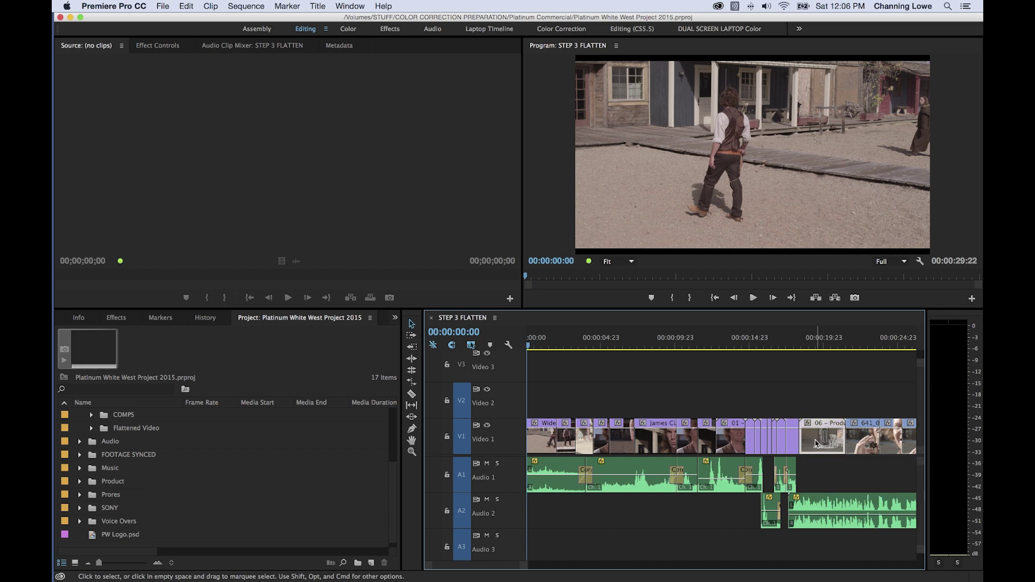
Step: Drag the 641 close-up clip from late on Video 1 up onto Video 2 near 00:00:09
{"action": "scroll", "coordinate": [805, 392], "scroll_direction": "up", "scroll_amount": 3}
{"action": "scroll", "coordinate": [804, 392], "scroll_direction": "right", "scroll_amount": 3}
{"action": "scroll", "coordinate": [755, 415], "scroll_direction": "left", "scroll_amount": 3}
{"action": "scroll", "coordinate": [712, 435], "scroll_direction": "down", "scroll_amount": 2}
{"action": "left_click", "coordinate": [860, 442]}
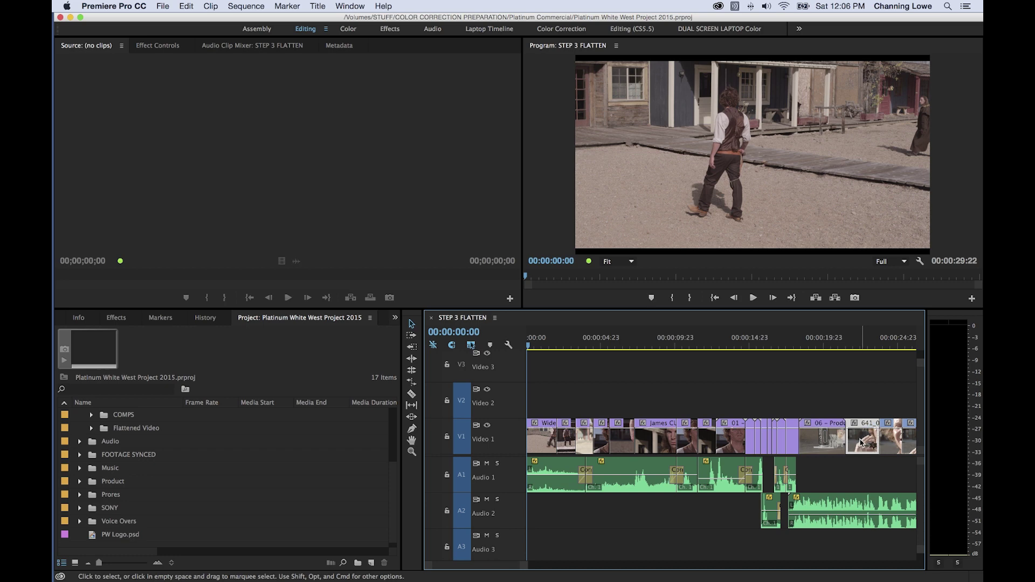
{"action": "left_click_drag", "start_coordinate": [861, 442], "coordinate": [669, 403]}
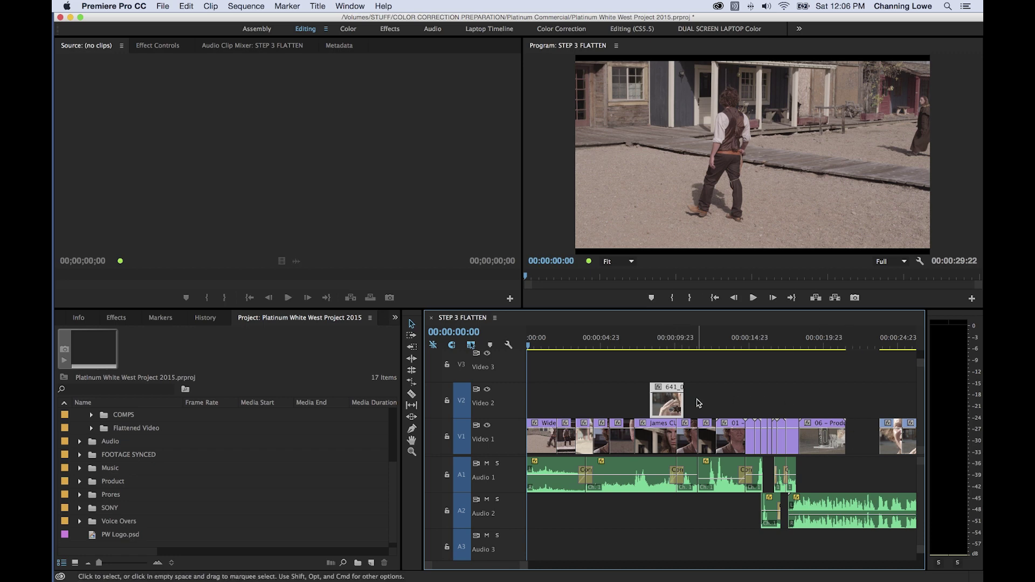
Step: Undo the clip move, then select five early Video 1 clips and drag them onto Video 2
{"action": "key", "text": "super+z"}
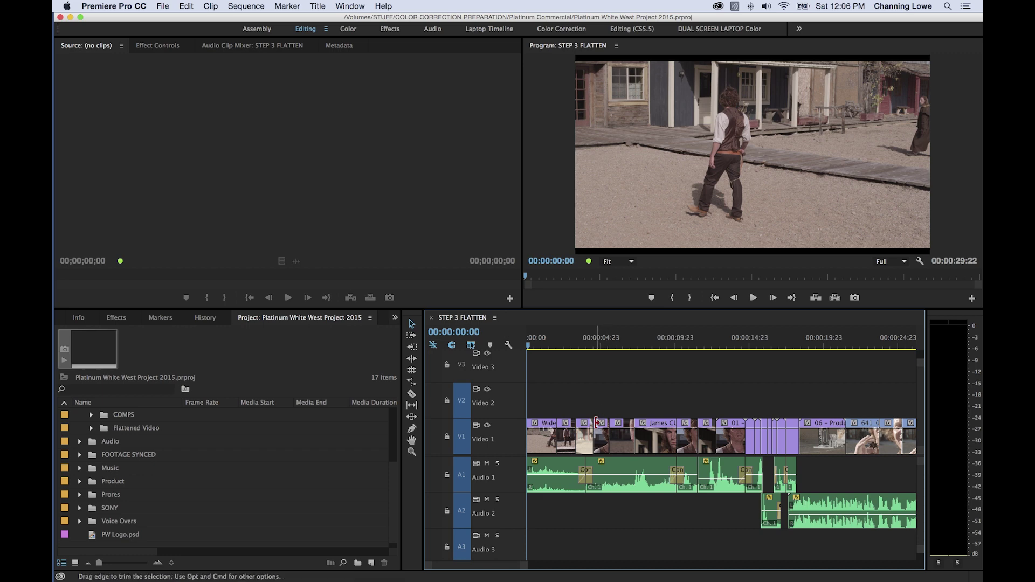
{"action": "left_click", "coordinate": [602, 443]}
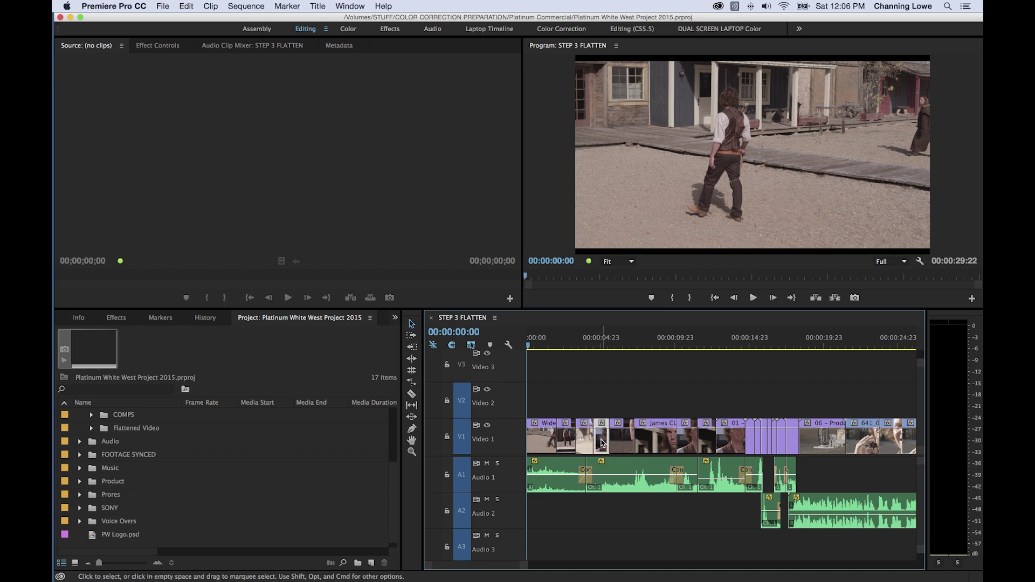
{"action": "left_click", "coordinate": [621, 442], "text": "shift"}
{"action": "left_click", "coordinate": [687, 442], "text": "shift"}
{"action": "left_click", "coordinate": [729, 444], "text": "shift"}
{"action": "left_click", "coordinate": [815, 445], "text": "shift"}
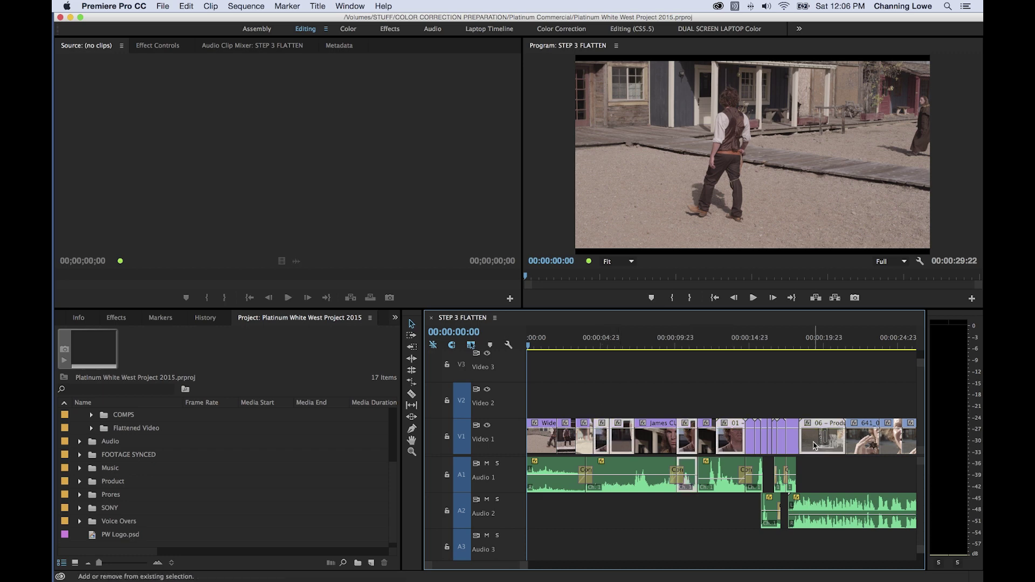
{"action": "left_click_drag", "start_coordinate": [625, 445], "coordinate": [596, 420]}
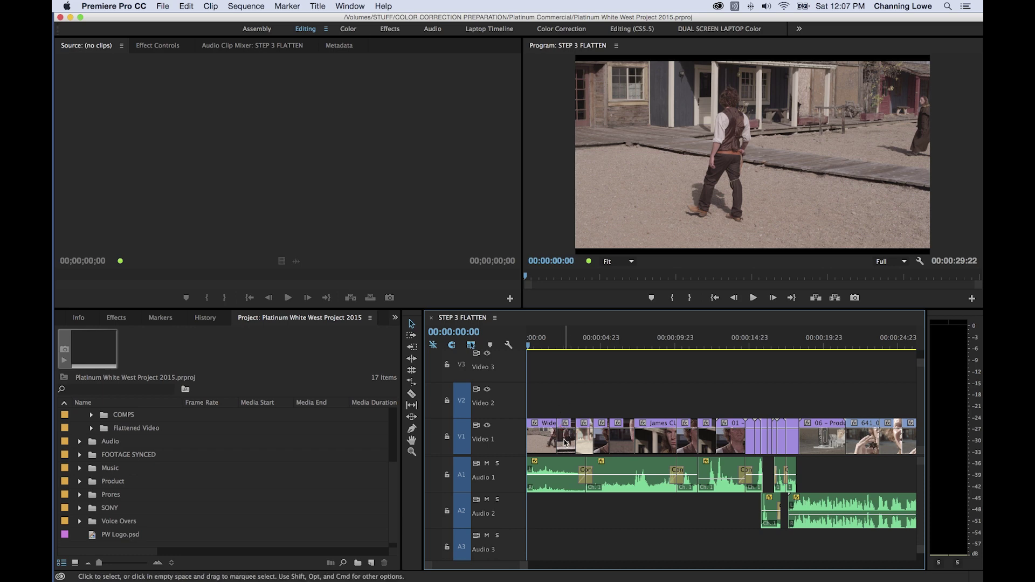
Step: Marquee-select a block of clips, deselect, then move a short clip onto Video 2 and undo it
{"action": "left_click_drag", "start_coordinate": [560, 395], "coordinate": [695, 441]}
{"action": "left_click", "coordinate": [572, 410]}
{"action": "left_click_drag", "start_coordinate": [566, 444], "coordinate": [636, 407]}
{"action": "key", "text": "super+z"}
Step: Shift a marquee-selected block onto Video 2, then park the playhead at the sequence end, 00:00:29:22
{"action": "left_click_drag", "start_coordinate": [564, 396], "coordinate": [759, 479]}
{"action": "left_click_drag", "start_coordinate": [649, 441], "coordinate": [809, 432]}
{"action": "left_click", "coordinate": [712, 343]}
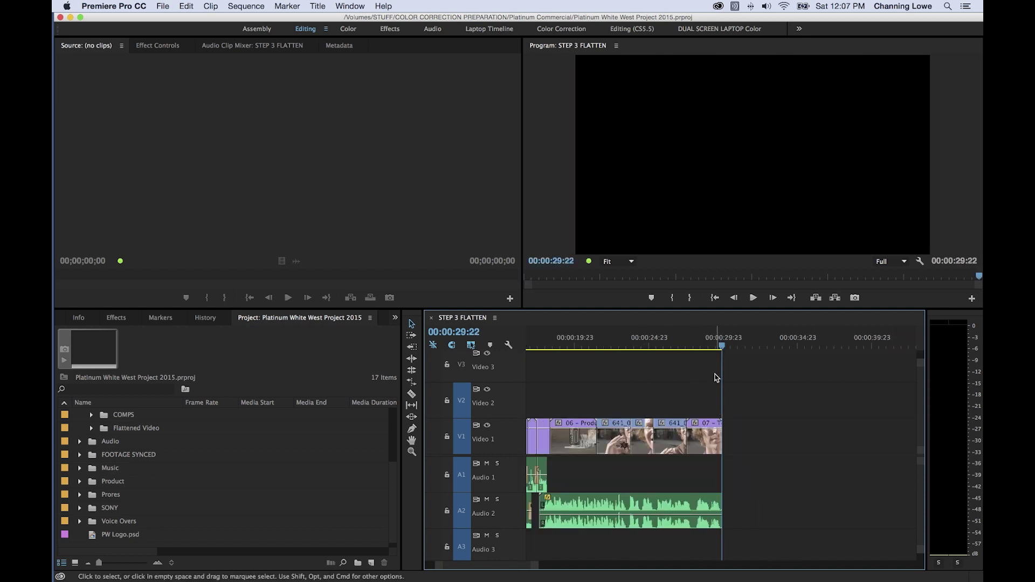
{"action": "key", "text": "="}
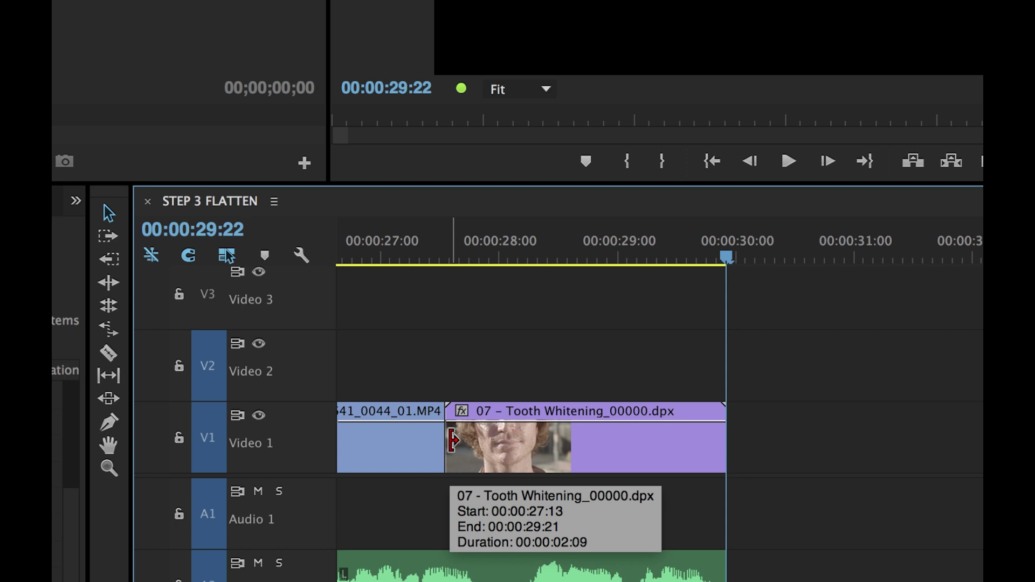
Step: Trim the Tooth Whitening clip's head later, leaving a gap before it on Video 1
{"action": "left_click_drag", "start_coordinate": [453, 440], "coordinate": [521, 443]}
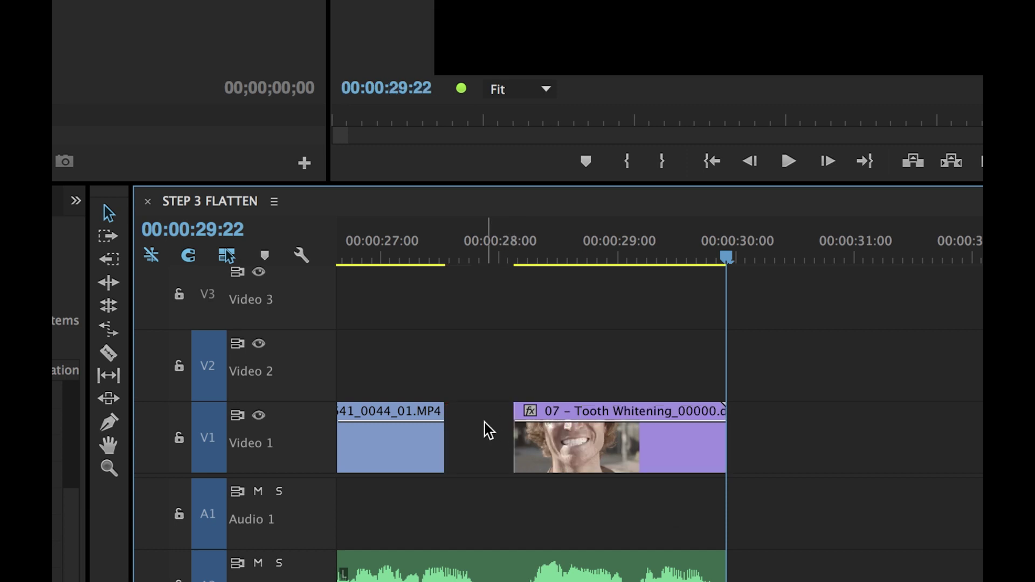
{"action": "key", "text": "ctrl+z"}
{"action": "left_click_drag", "start_coordinate": [458, 431], "coordinate": [506, 437]}
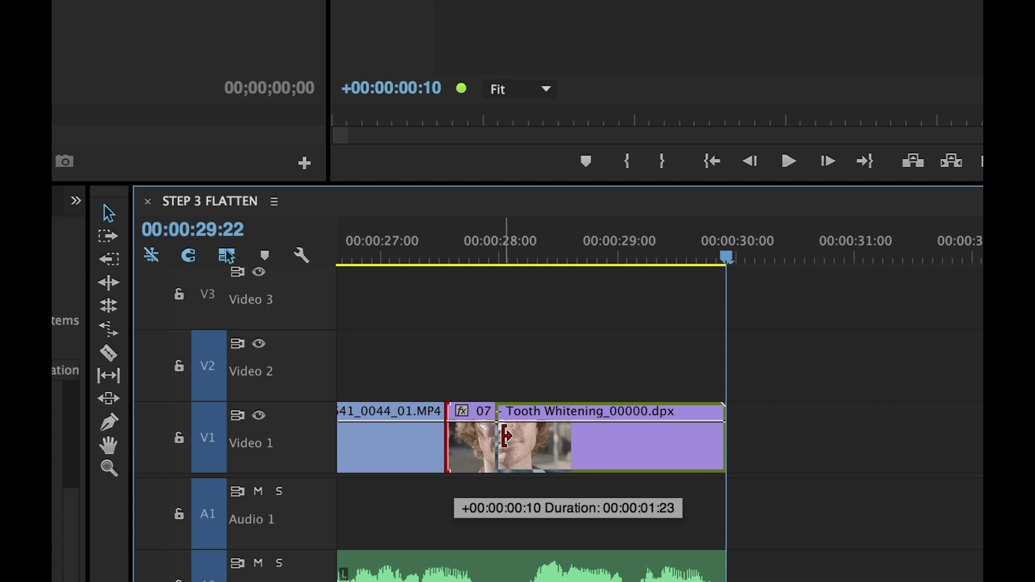
{"action": "left_click_drag", "start_coordinate": [507, 437], "coordinate": [506, 436]}
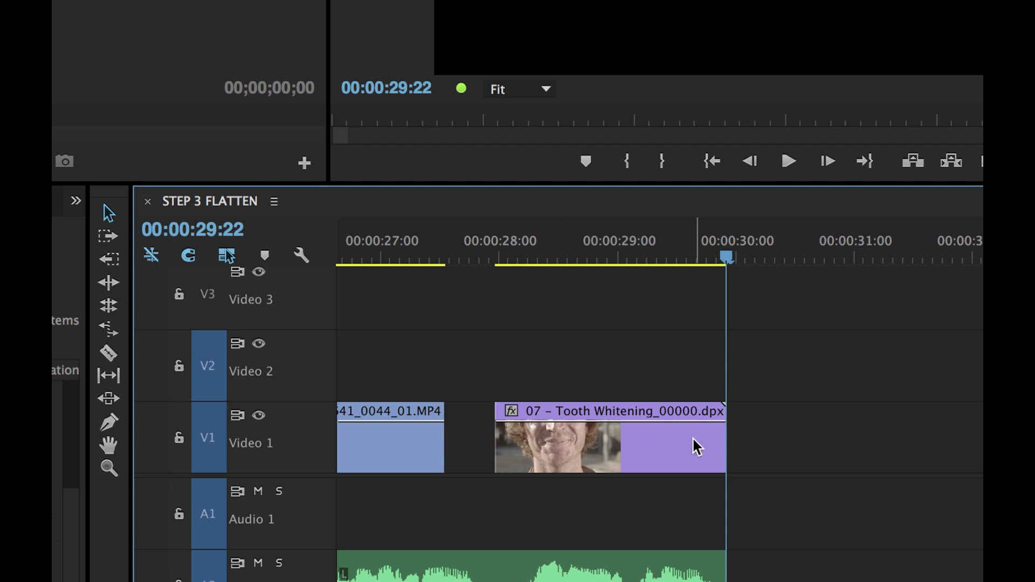
Step: Shorten the Tooth Whitening clip's tail, then extend it to the playhead at 00:00:30:00
{"action": "left_click", "coordinate": [708, 439]}
{"action": "left_click_drag", "start_coordinate": [708, 440], "coordinate": [660, 441]}
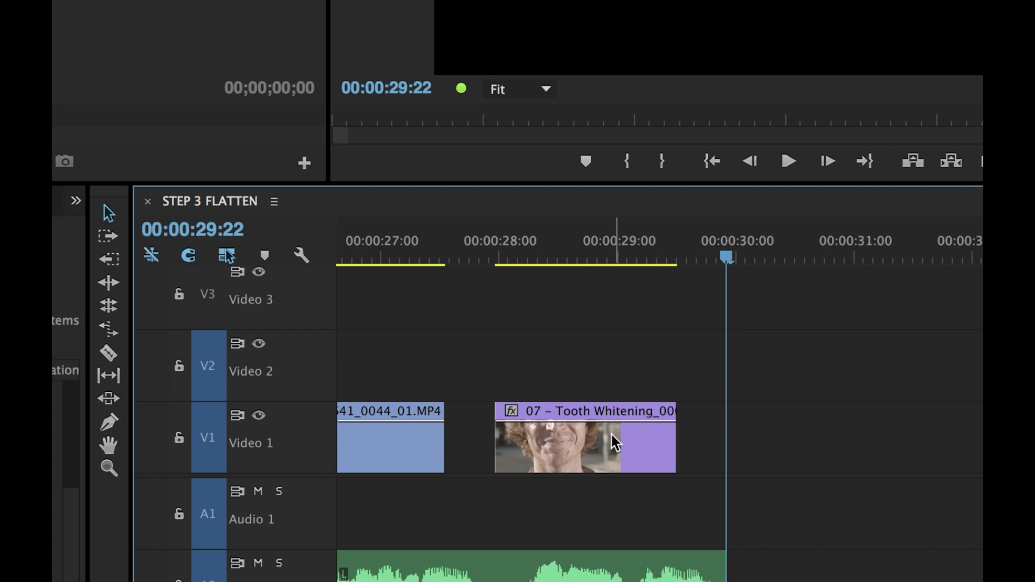
{"action": "key", "text": "e"}
{"action": "key", "text": "e"}
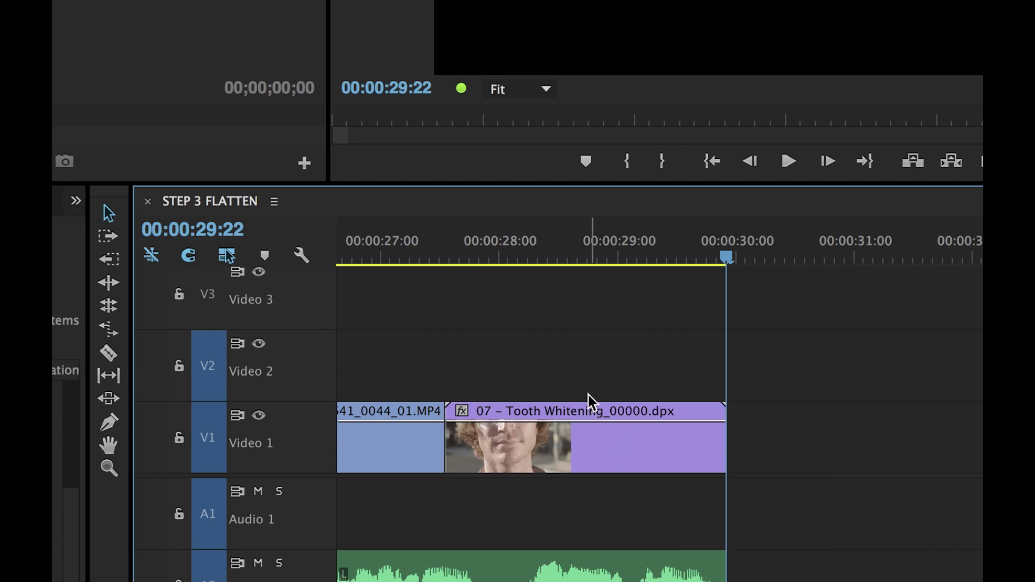
{"action": "key", "text": "Home"}
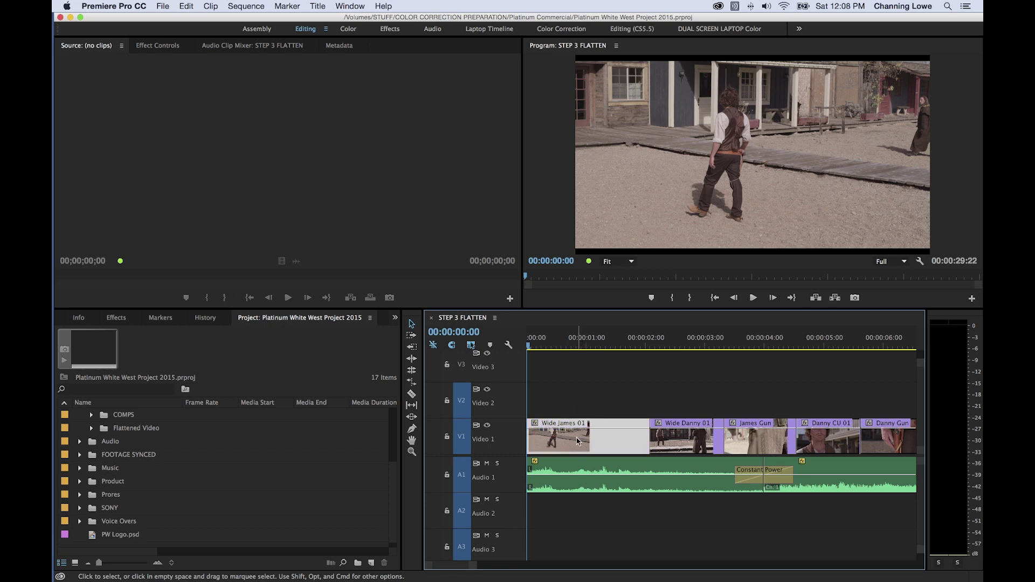
Step: Move Wide James 01 and James Gun onto Video 2 and extend the Video 2 clip's edges
{"action": "left_click_drag", "start_coordinate": [576, 447], "coordinate": [677, 404]}
{"action": "key", "text": "Down"}
{"action": "left_click_drag", "start_coordinate": [761, 438], "coordinate": [761, 411]}
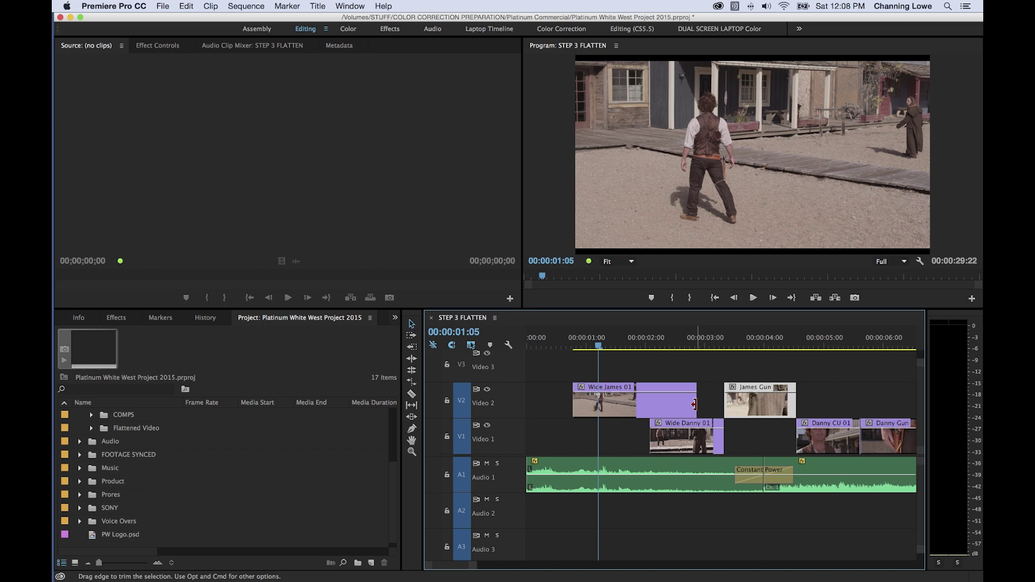
{"action": "mouse_move", "coordinate": [695, 404]}
{"action": "left_mouse_down"}
{"action": "mouse_move", "coordinate": [726, 401]}
{"action": "mouse_move", "coordinate": [699, 402]}
{"action": "left_mouse_up"}
{"action": "left_click_drag", "start_coordinate": [699, 402], "coordinate": [723, 401]}
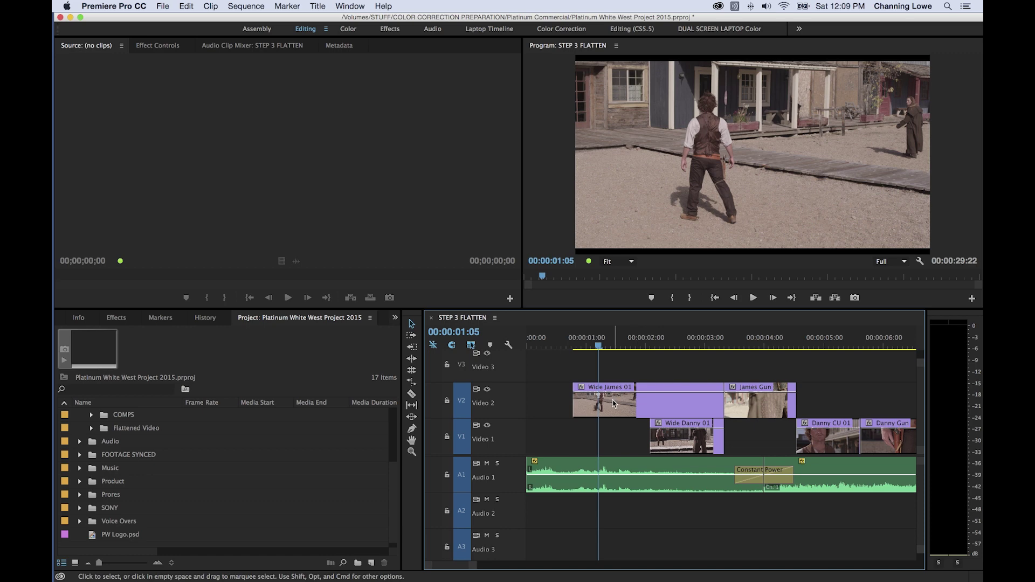
{"action": "mouse_move", "coordinate": [573, 402]}
{"action": "left_mouse_down"}
{"action": "mouse_move", "coordinate": [528, 402]}
{"action": "mouse_move", "coordinate": [588, 402]}
{"action": "left_mouse_up"}
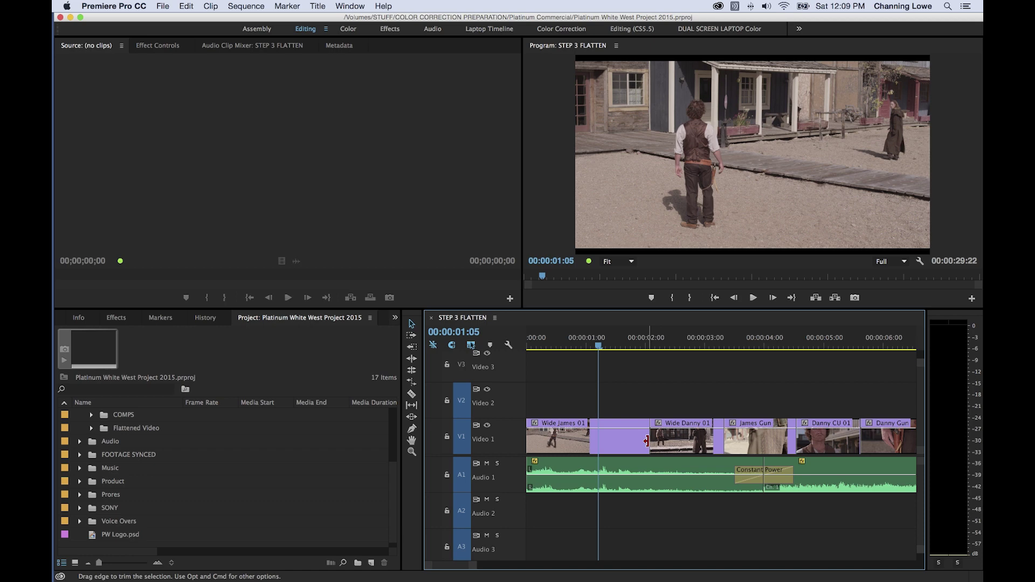
Step: Save the project, trim the start of Wide Danny 01 later, and fit the sequence in view
{"action": "key", "text": "super+s"}
{"action": "mouse_move", "coordinate": [656, 436]}
{"action": "left_mouse_down"}
{"action": "mouse_move", "coordinate": [686, 438]}
{"action": "mouse_move", "coordinate": [620, 437]}
{"action": "mouse_move", "coordinate": [648, 437]}
{"action": "left_mouse_up"}
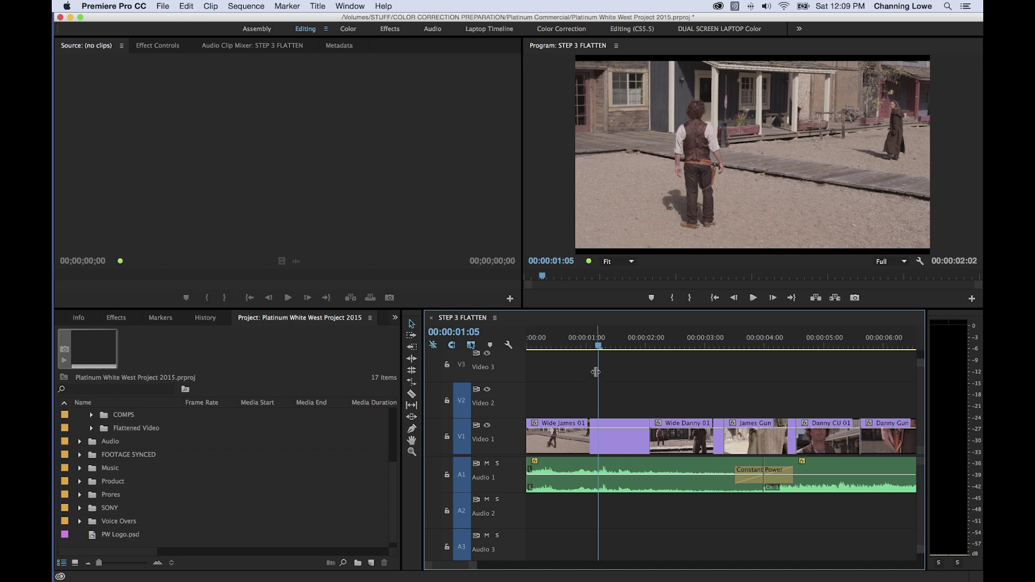
{"action": "key", "text": "backslash"}
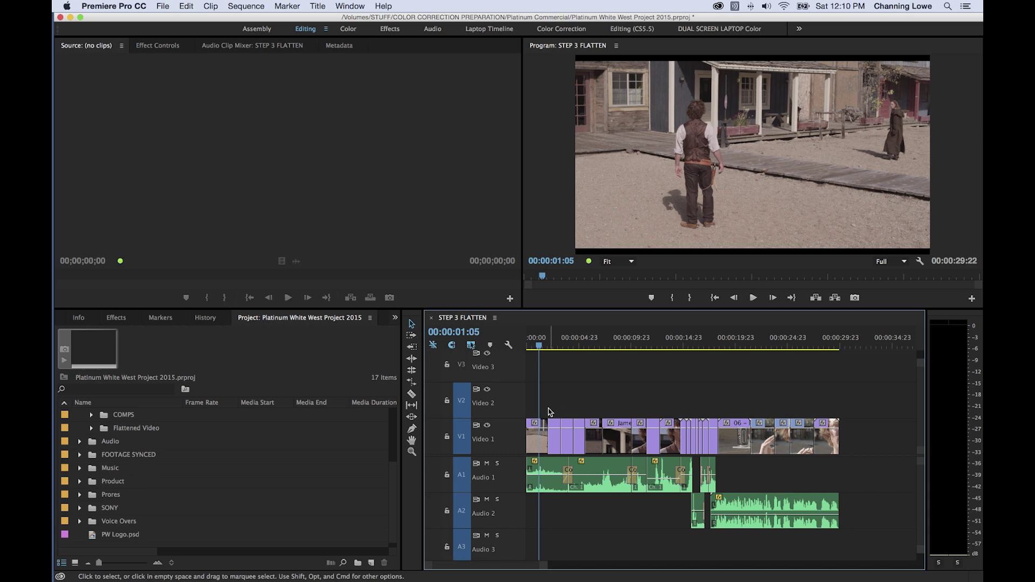
{"action": "left_click_drag", "start_coordinate": [545, 404], "coordinate": [597, 435]}
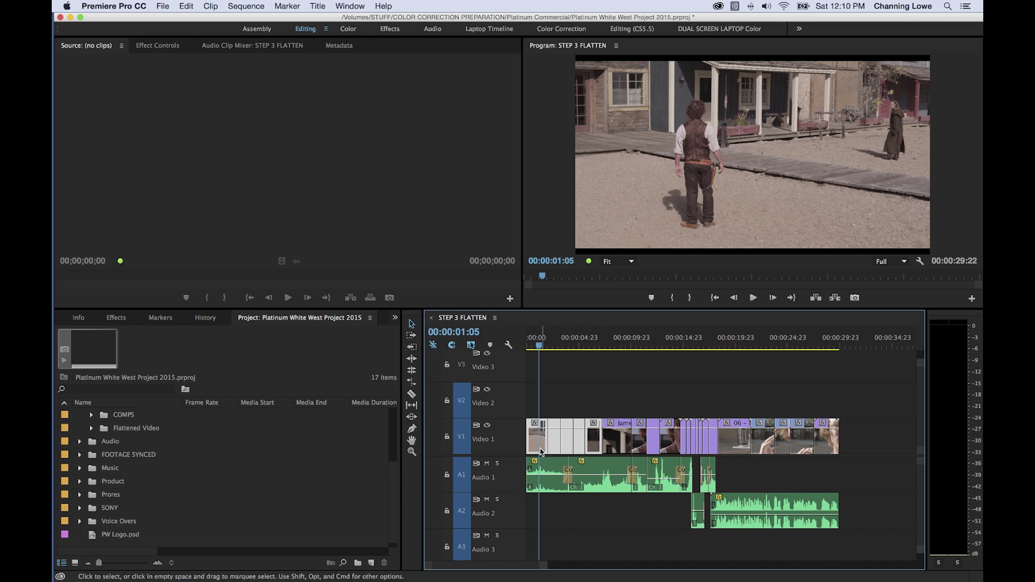
{"action": "left_click_drag", "start_coordinate": [537, 445], "coordinate": [852, 441]}
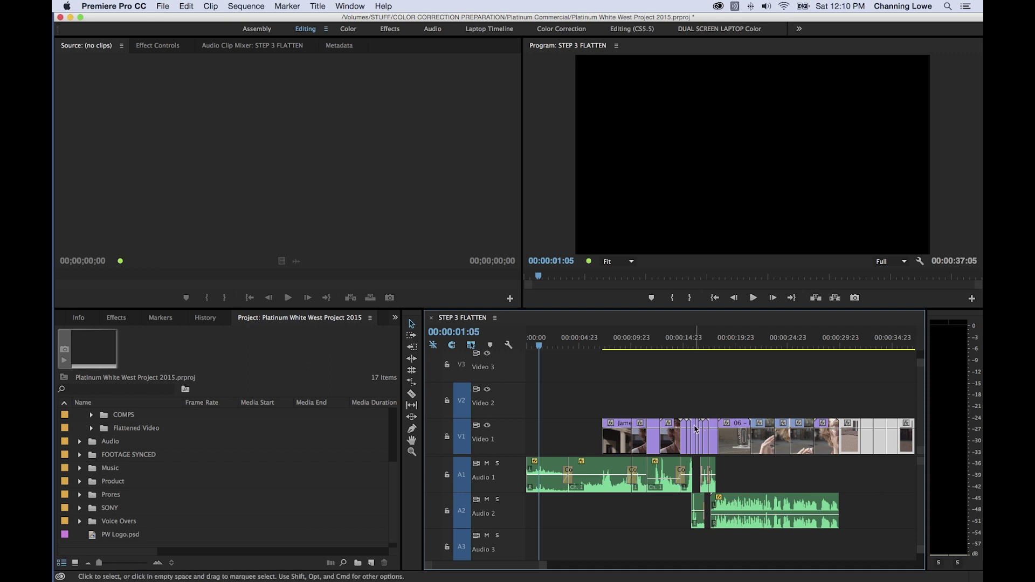
{"action": "key", "text": "super+z"}
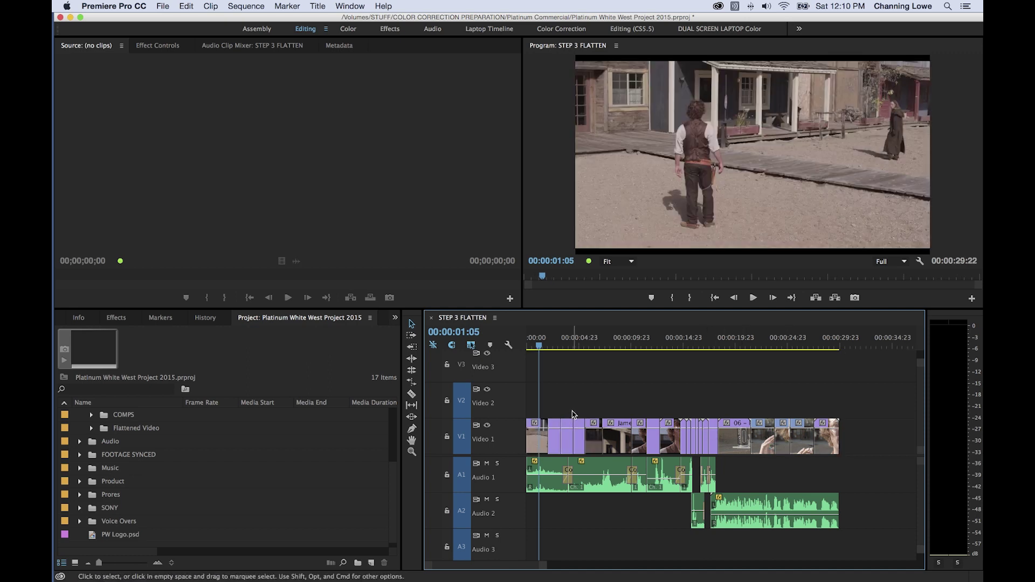
Step: Delete all audio clips, then try moving the first Video 1 clips over later footage and undo
{"action": "left_click_drag", "start_coordinate": [830, 548], "coordinate": [556, 465]}
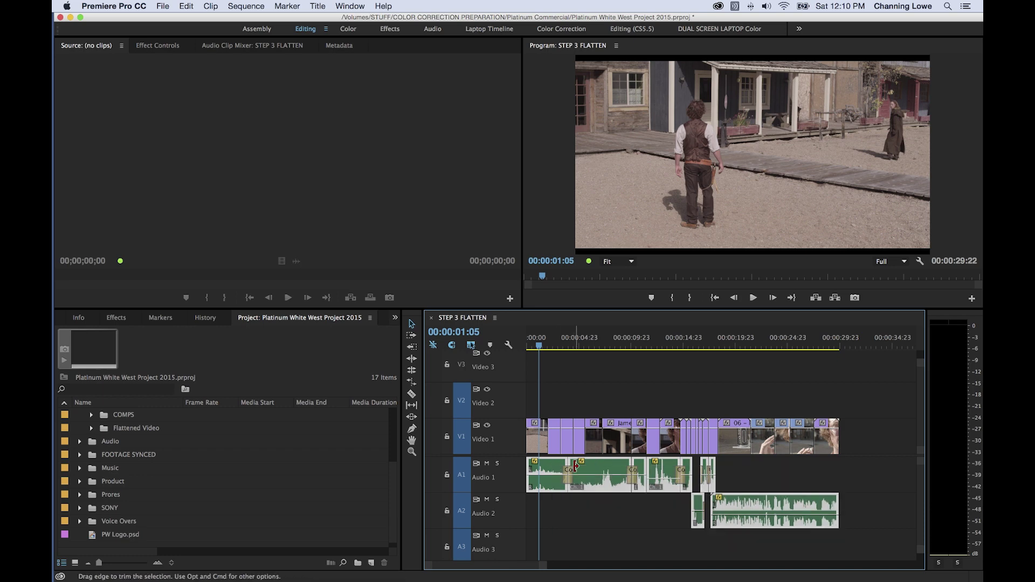
{"action": "key", "text": "Delete"}
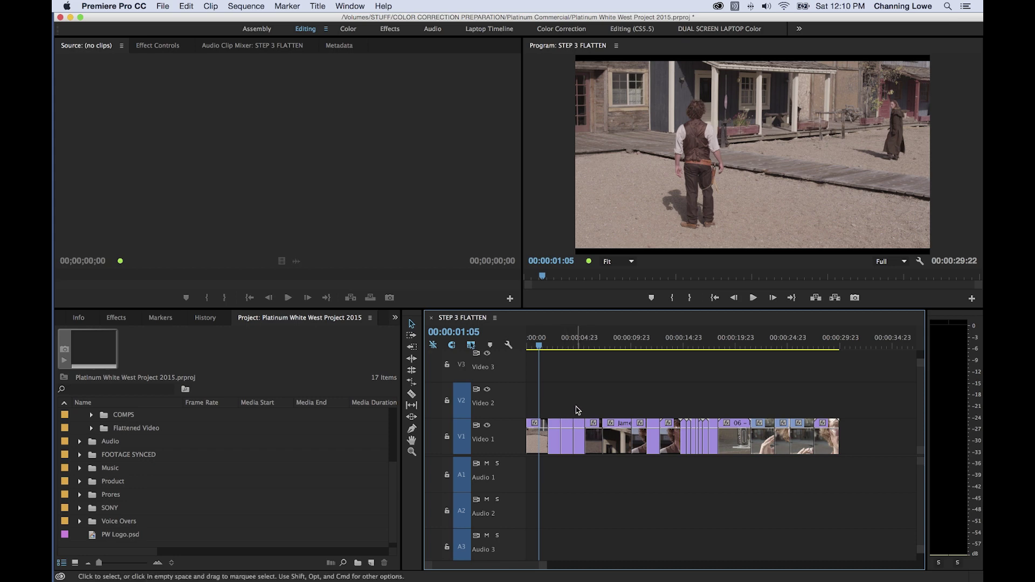
{"action": "left_click_drag", "start_coordinate": [542, 412], "coordinate": [611, 445]}
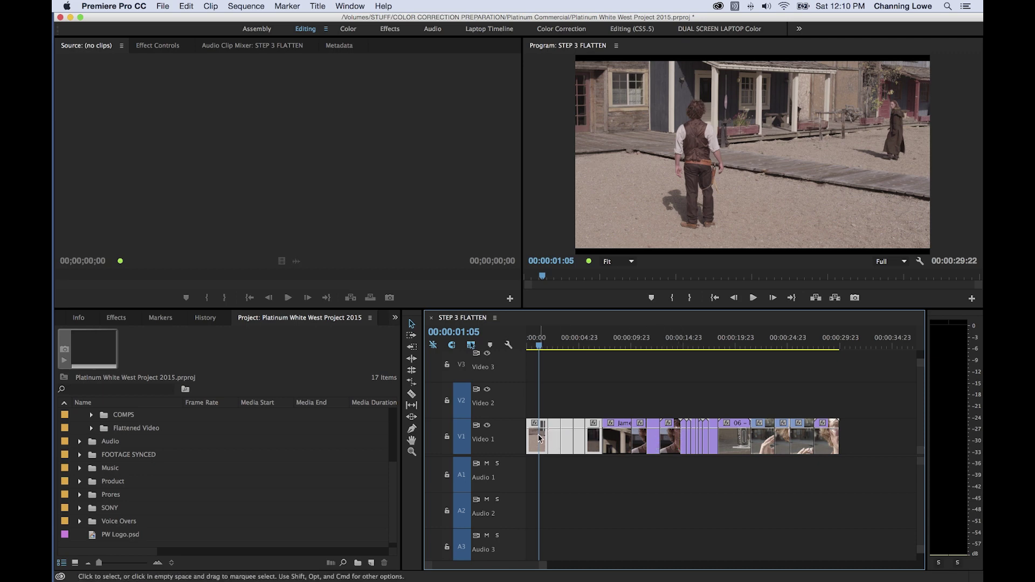
{"action": "left_click_drag", "start_coordinate": [537, 436], "coordinate": [673, 444]}
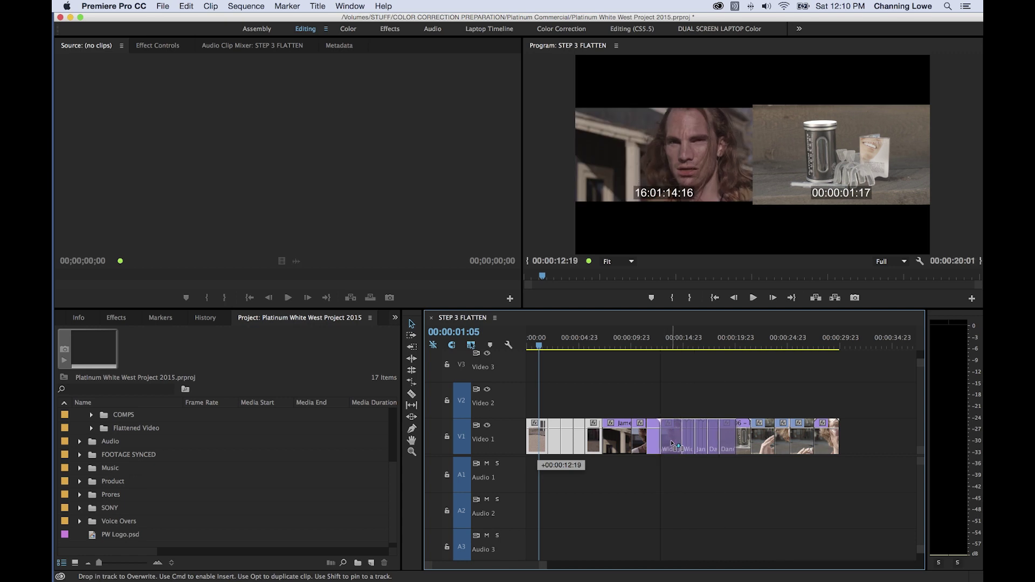
{"action": "left_click_drag", "start_coordinate": [673, 444], "coordinate": [671, 443]}
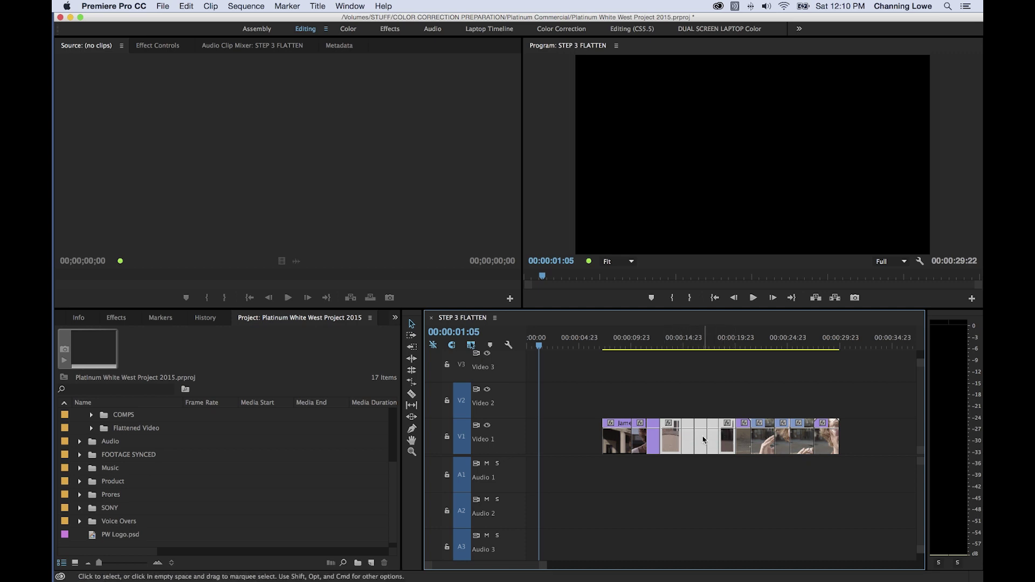
{"action": "key", "text": "ctrl+z"}
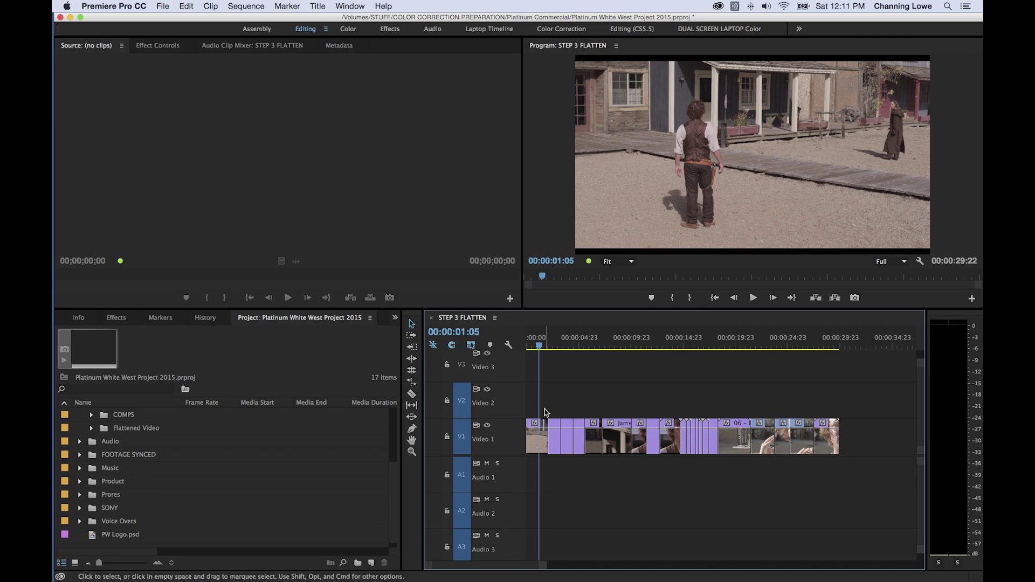
{"action": "left_click_drag", "start_coordinate": [547, 413], "coordinate": [598, 446]}
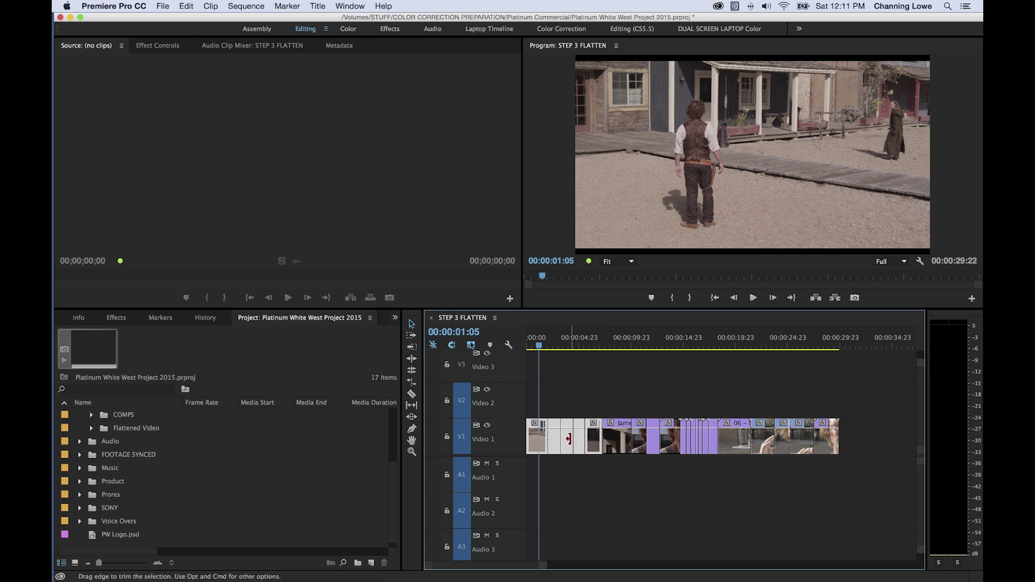
{"action": "left_click_drag", "start_coordinate": [536, 439], "coordinate": [691, 455]}
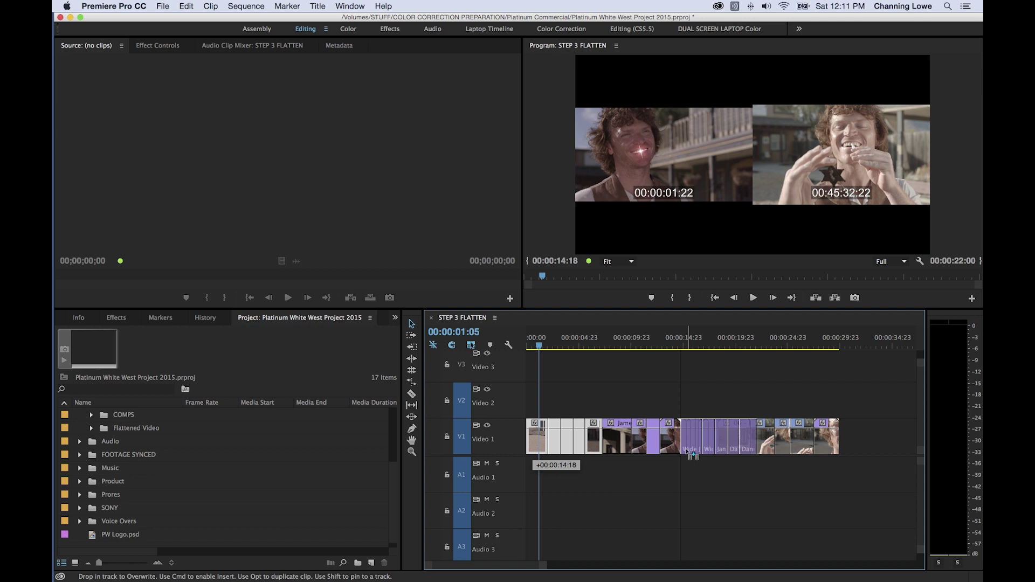
{"action": "left_click_drag", "start_coordinate": [692, 456], "coordinate": [692, 457]}
{"action": "key", "text": "super"}
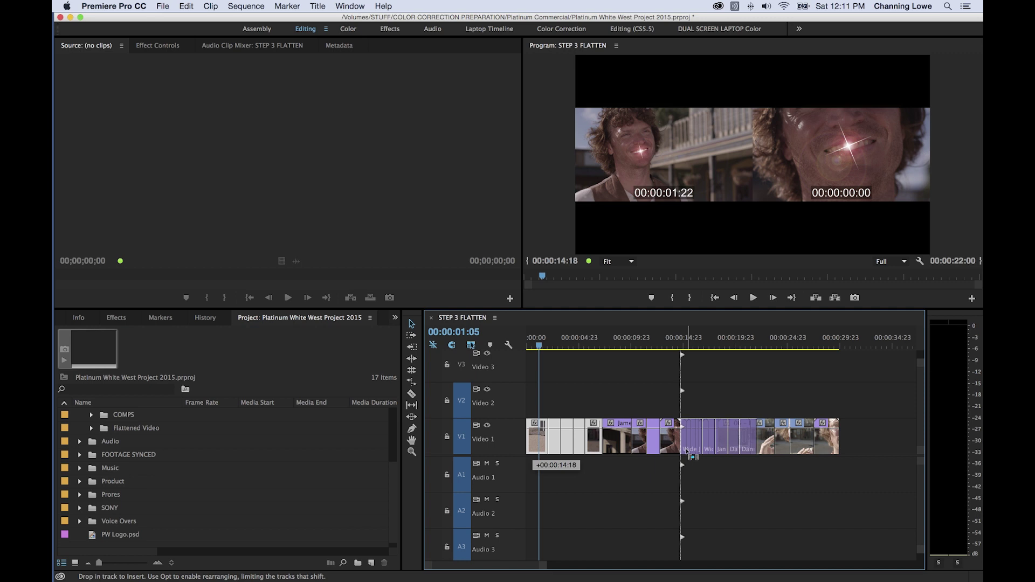
{"action": "left_click_drag", "start_coordinate": [692, 457], "coordinate": [691, 456]}
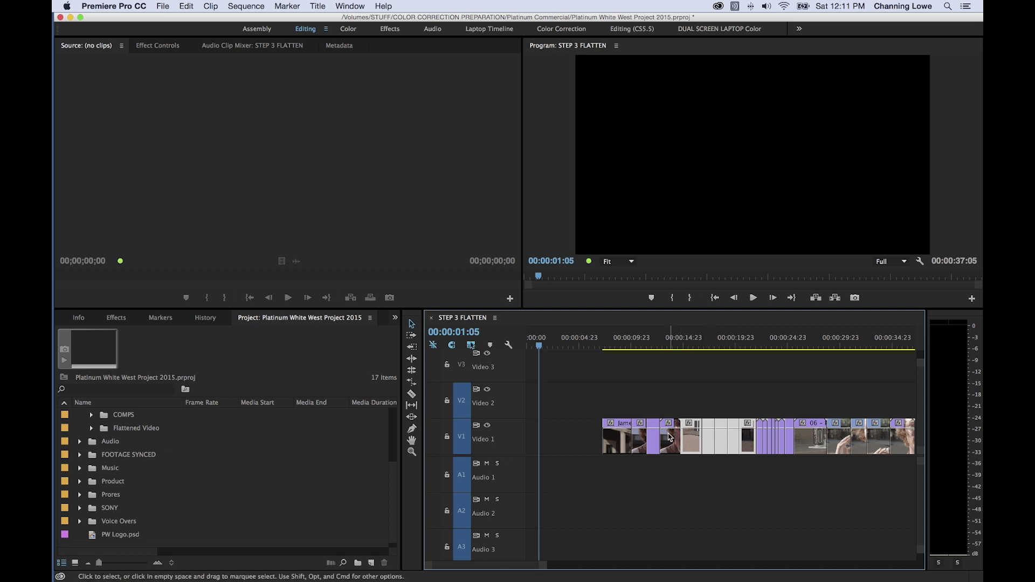
{"action": "key", "text": "super+z"}
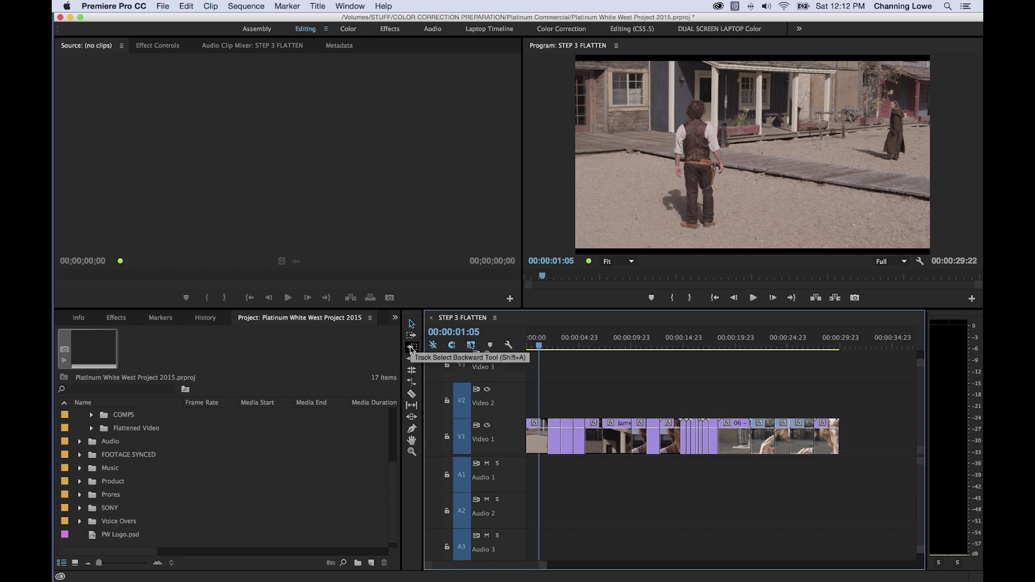
Step: Choose the Track Select Forward tool with A and zoom into the timeline with =
{"action": "key", "text": "a"}
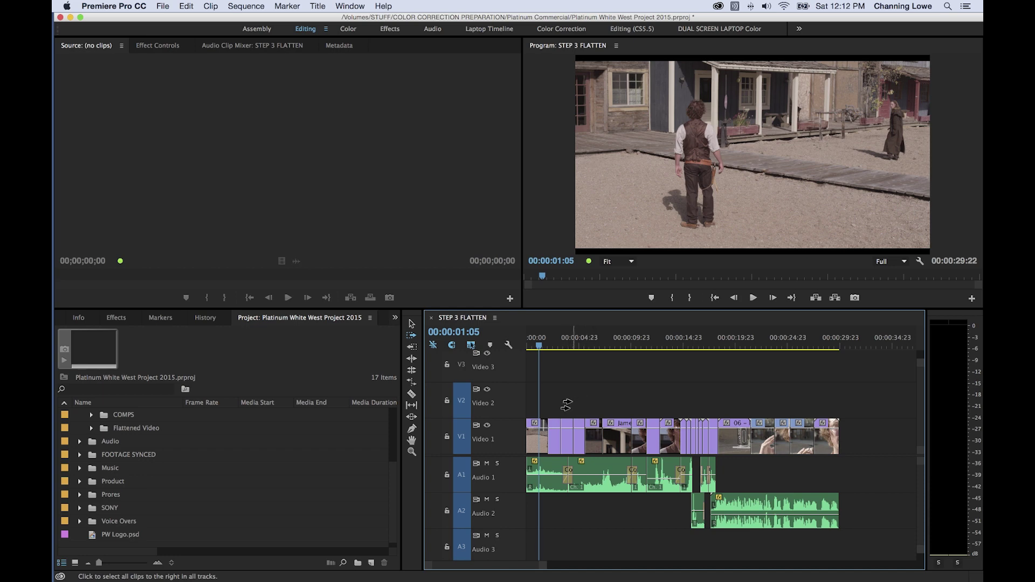
{"action": "key", "text": "equal"}
{"action": "key", "text": "equal"}
{"action": "key", "text": "equal"}
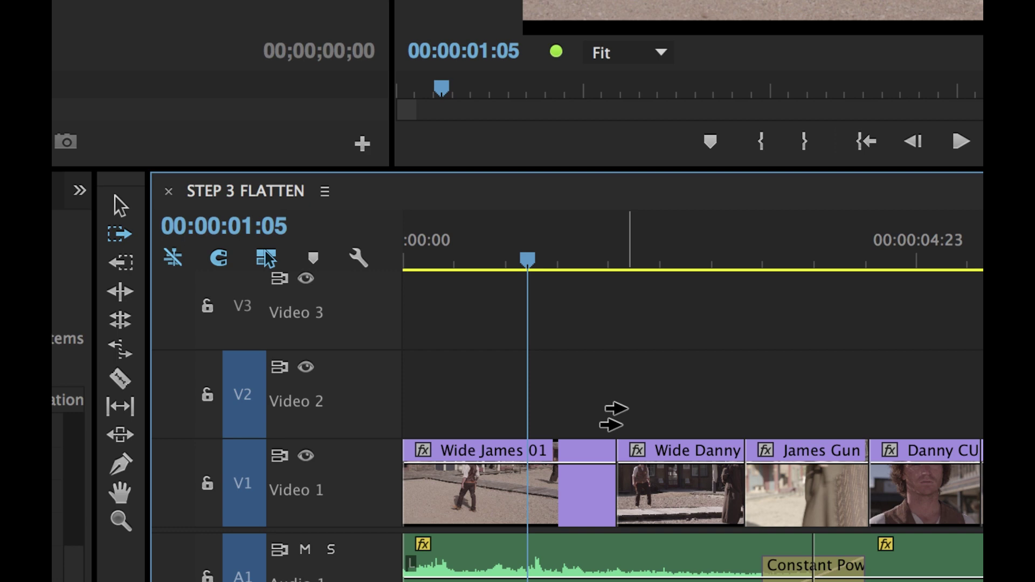
Step: Select every clip from Wide Danny onward with Track Select Forward, then zoom out to the full sequence
{"action": "left_click", "coordinate": [615, 416]}
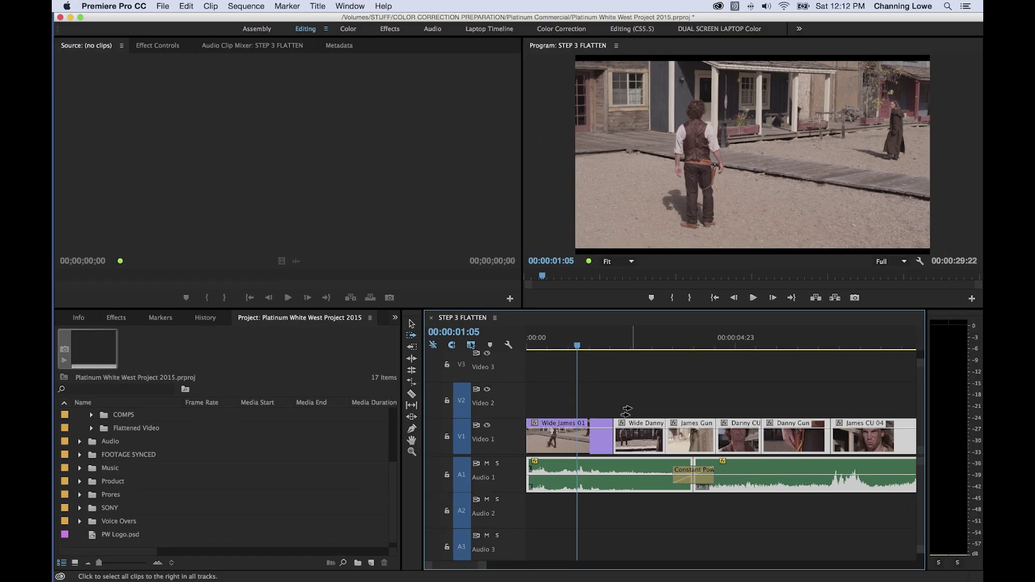
{"action": "key", "text": "backslash"}
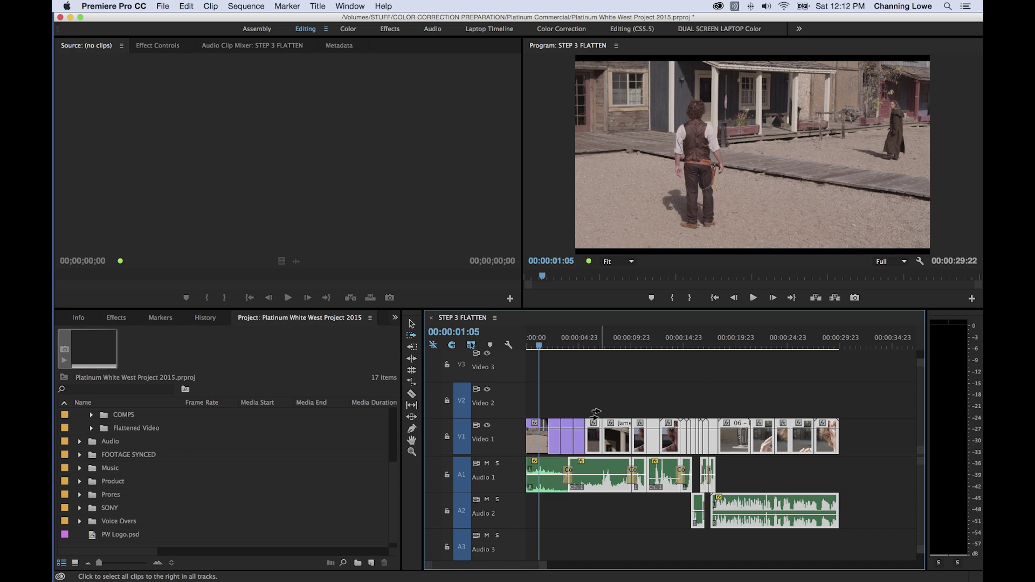
Step: Switch to the Selection tool, clear the selection, and box-select the final Video 1 clips from 06 onward
{"action": "left_click", "coordinate": [728, 411]}
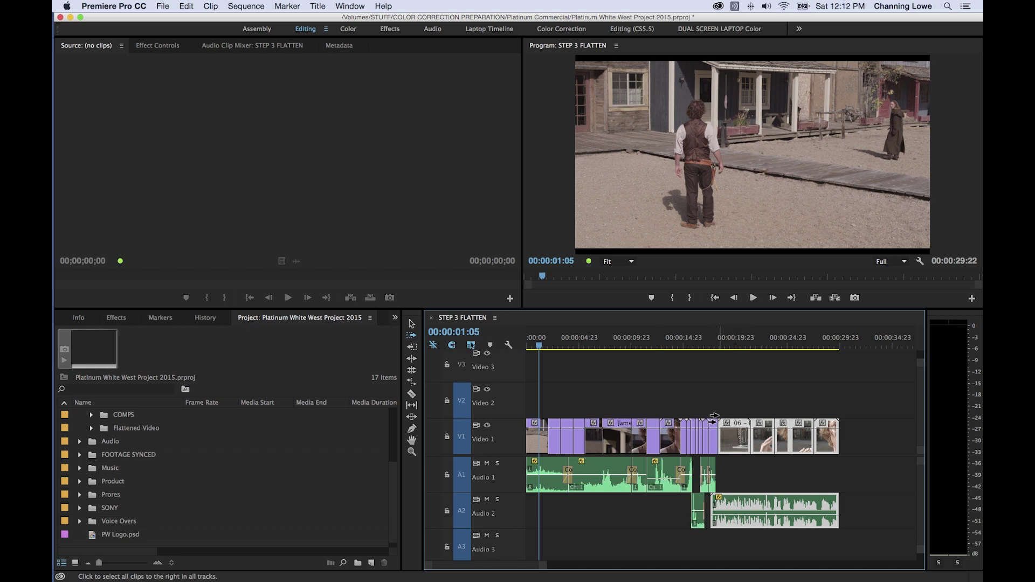
{"action": "key", "text": "v"}
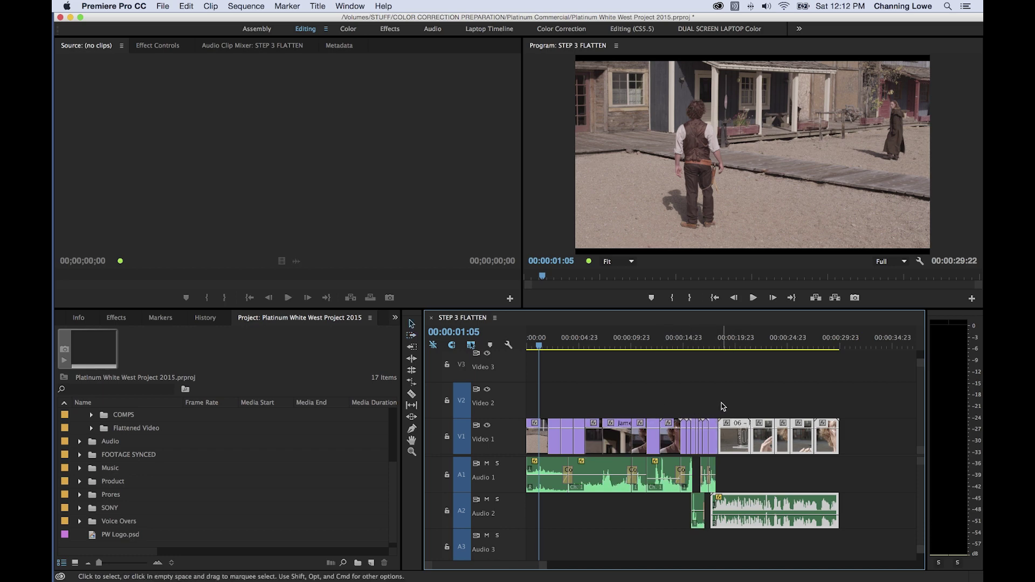
{"action": "left_click", "coordinate": [781, 400]}
{"action": "left_click_drag", "start_coordinate": [841, 405], "coordinate": [604, 410]}
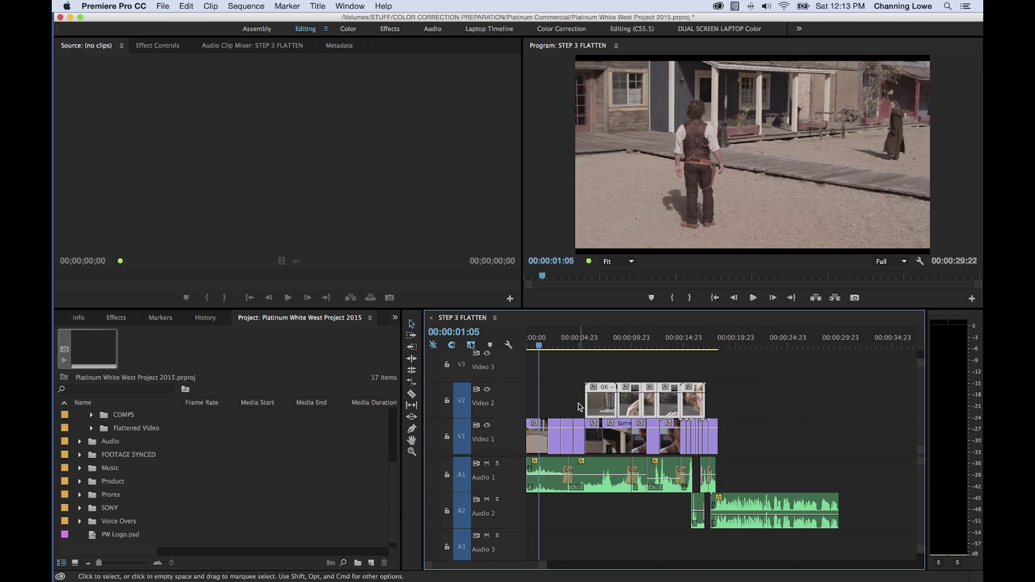
Step: With the Track Select Forward tool (A), select all clips from the sequence start across every track
{"action": "left_click", "coordinate": [550, 406]}
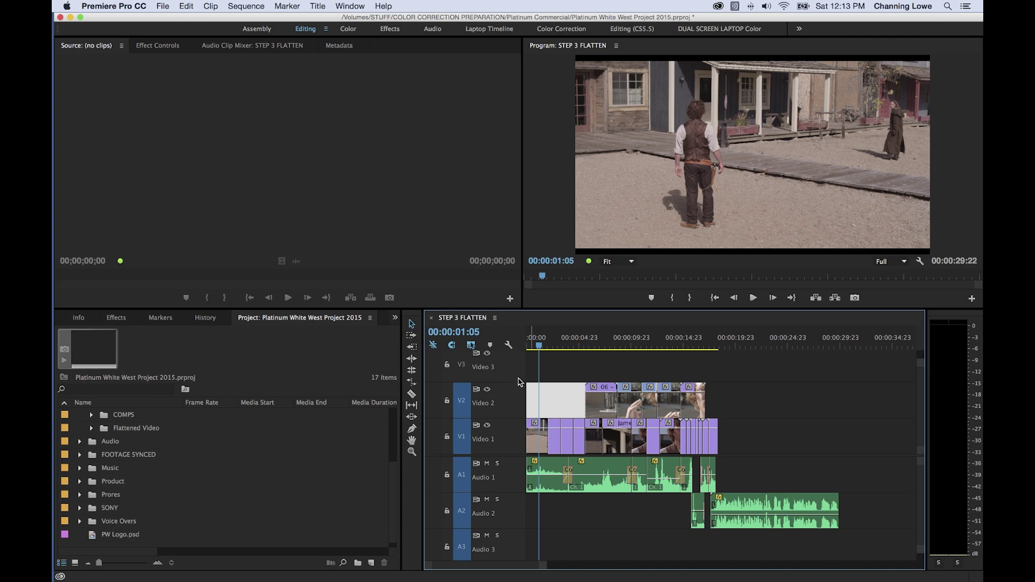
{"action": "key", "text": "a"}
{"action": "left_click", "coordinate": [558, 402]}
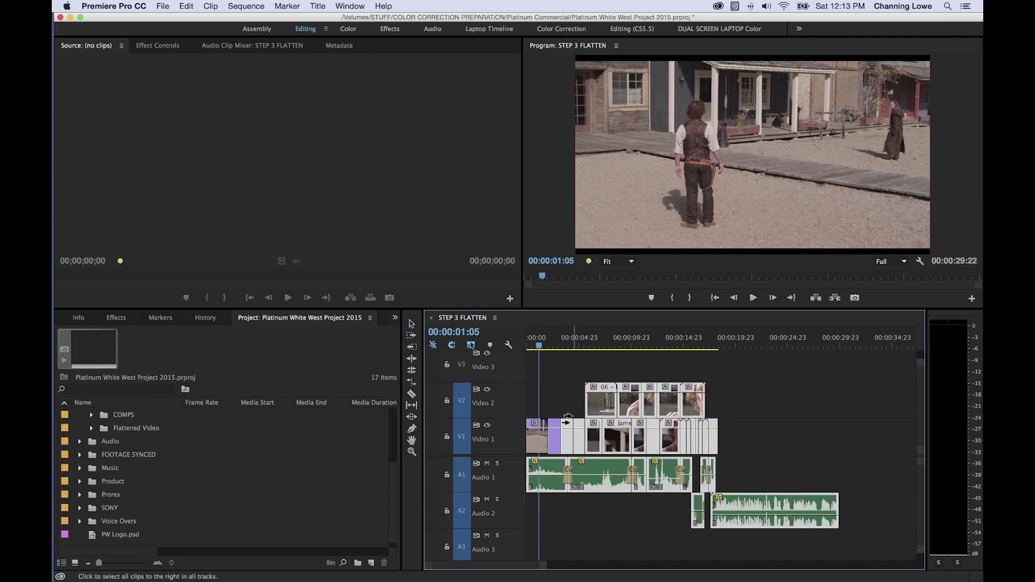
{"action": "left_click", "coordinate": [539, 411]}
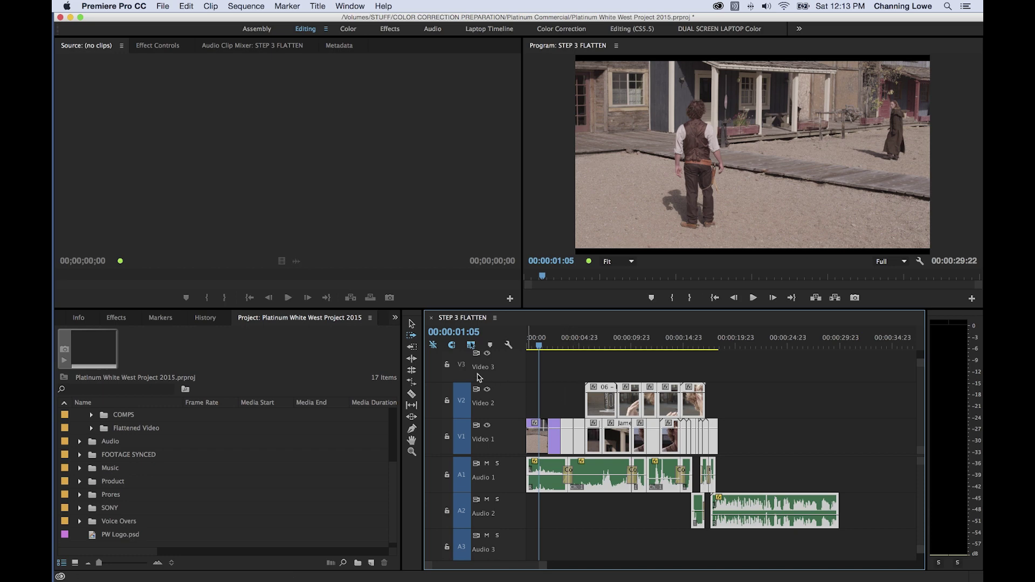
Step: Forward-select the Video 1 and audio clips on all tracks, then undo moving clips onto Video 2
{"action": "left_click", "coordinate": [566, 398]}
{"action": "key", "text": "shift"}
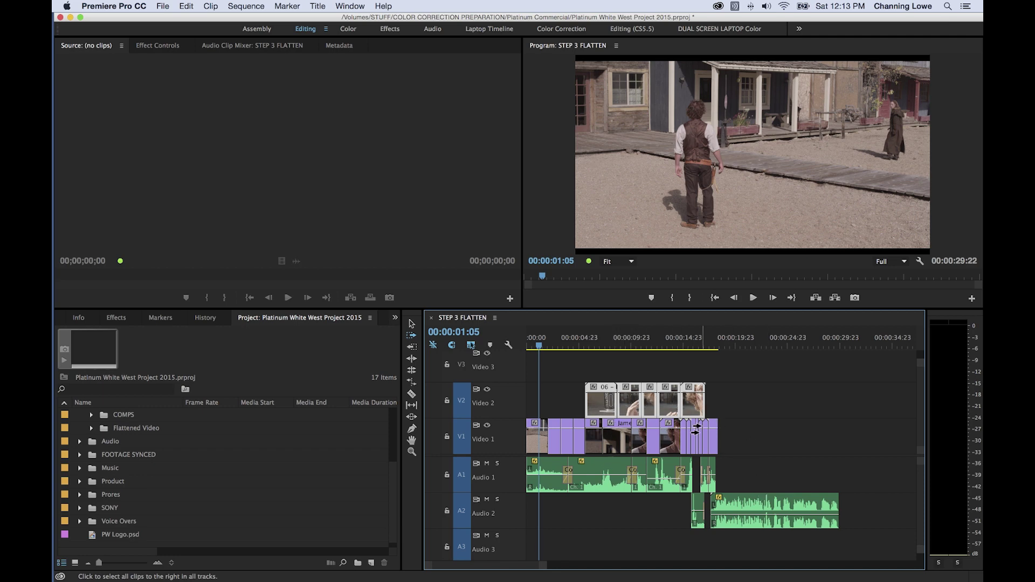
{"action": "key", "text": "super+z"}
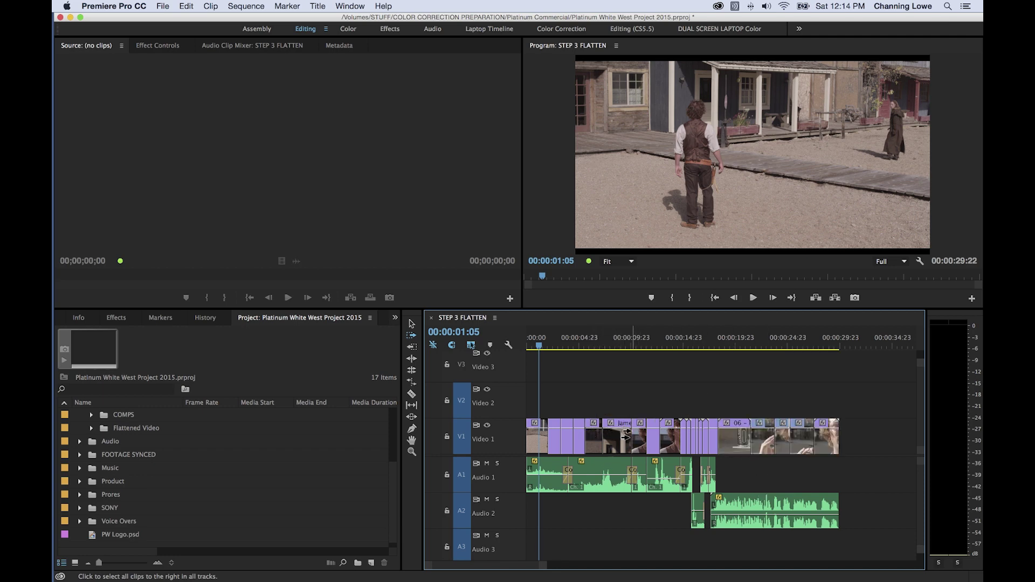
Step: Redo moving clips 06 onward to Video 2, then forward-select Video 1 and Audio 1 clips single-track
{"action": "key", "text": "super+shift+z"}
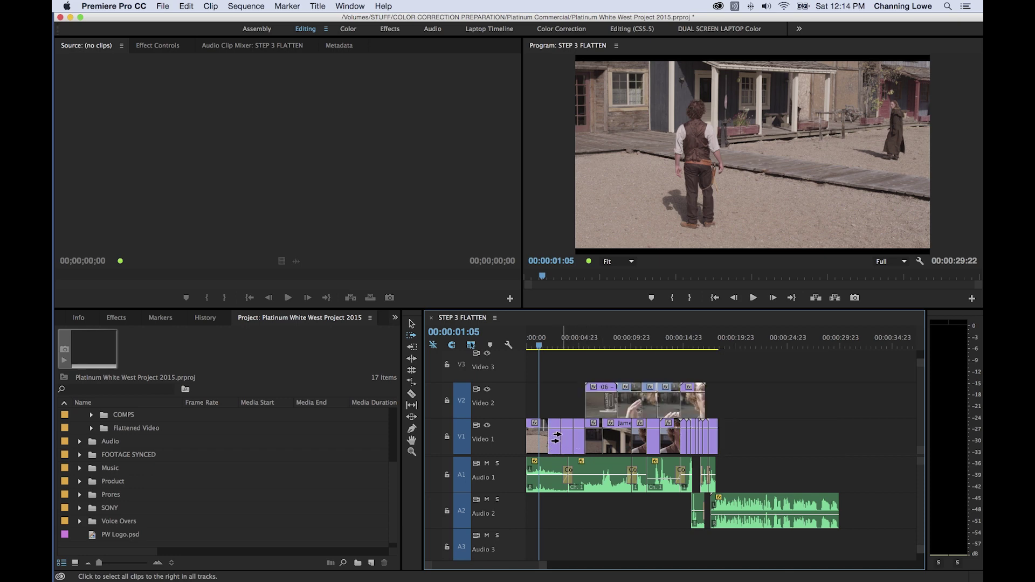
{"action": "key", "text": "shift"}
{"action": "left_click", "coordinate": [561, 437]}
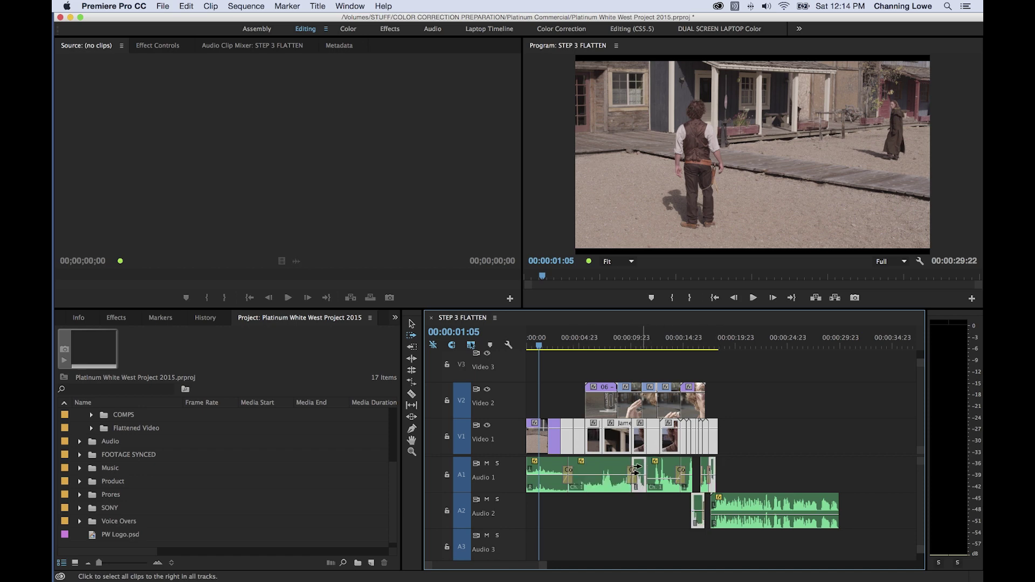
{"action": "left_click", "coordinate": [592, 469]}
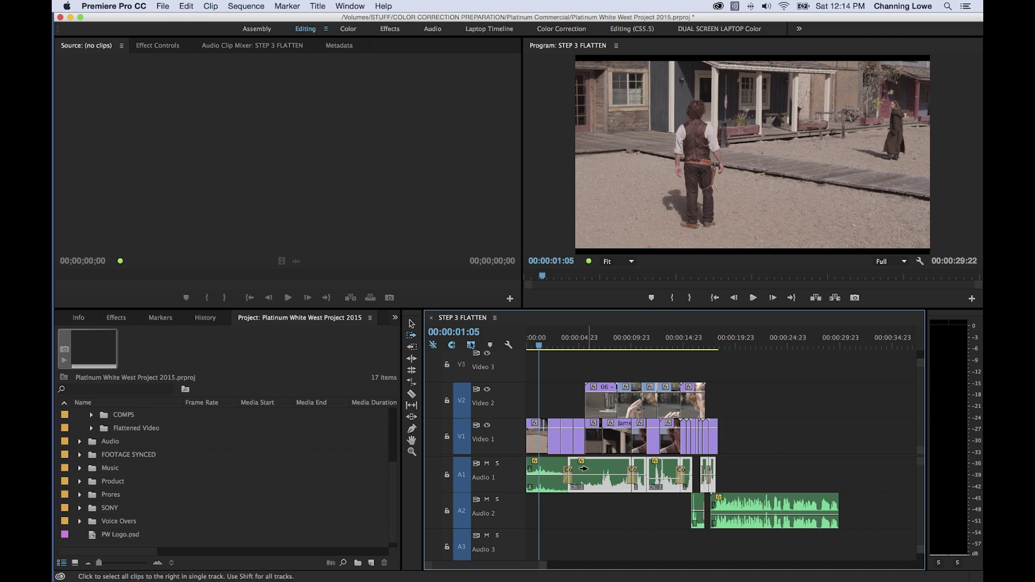
{"action": "left_click", "coordinate": [566, 438]}
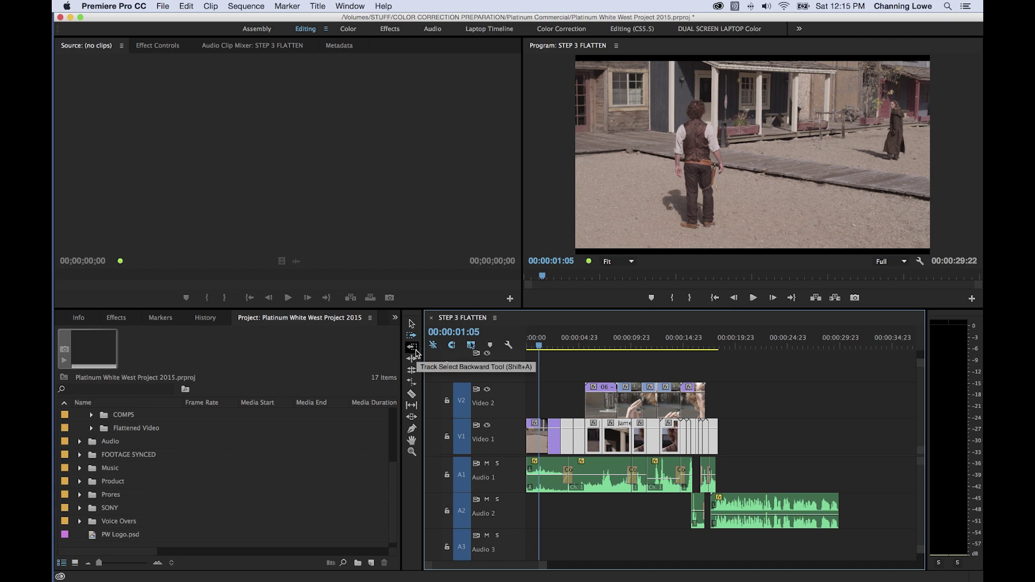
Step: With Track Select Backward (Shift+A), select all clips left of a V1 clip, then zoom in
{"action": "key", "text": "shift"}
{"action": "key", "text": "shift+a"}
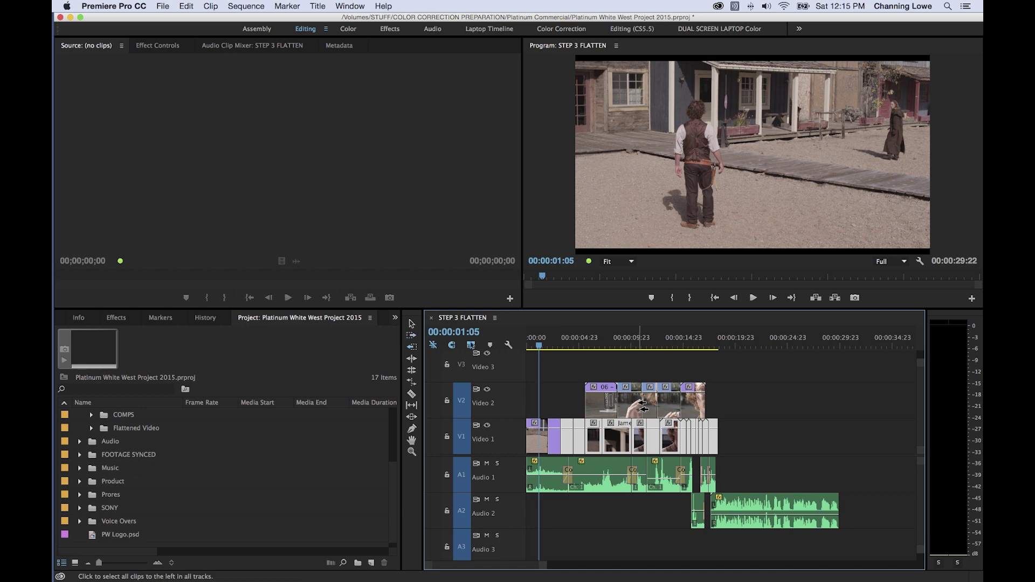
{"action": "left_click", "coordinate": [583, 409]}
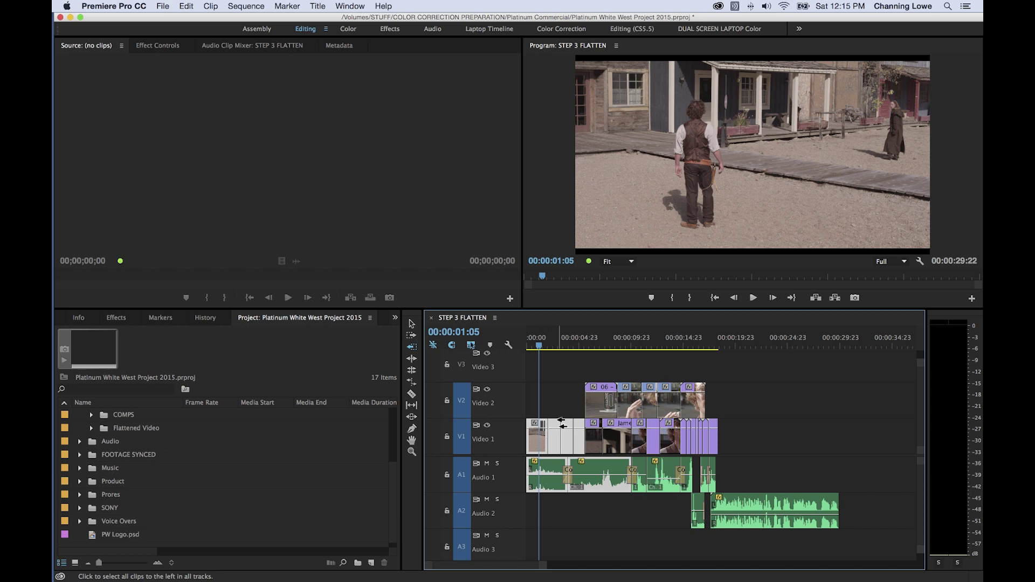
{"action": "key", "text": "equal"}
{"action": "key", "text": "equal"}
{"action": "key", "text": "equal"}
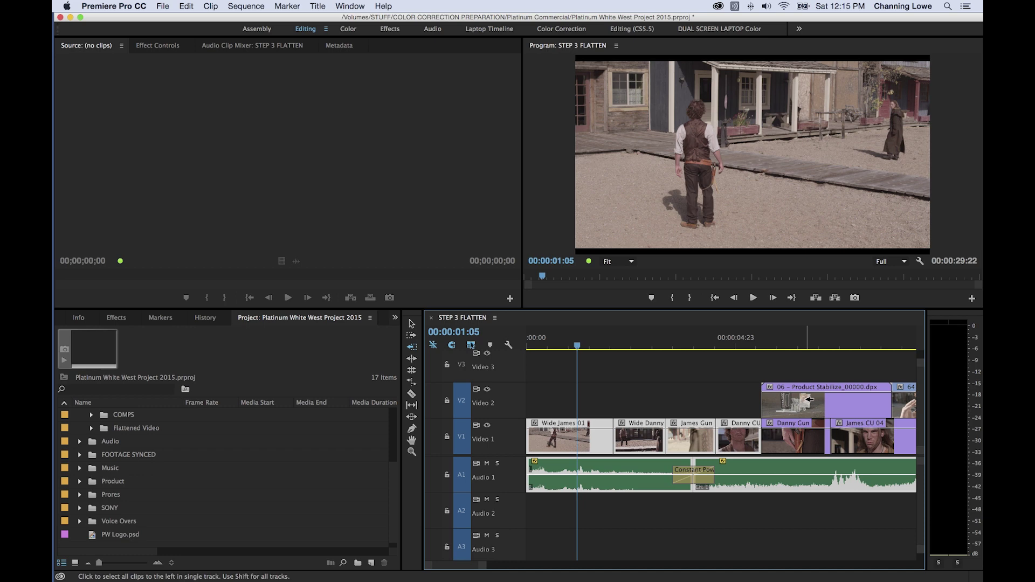
Step: Backward-select the earlier clips and zoom out until the full STEP 3 FLATTEN sequence shows
{"action": "left_click", "coordinate": [802, 434]}
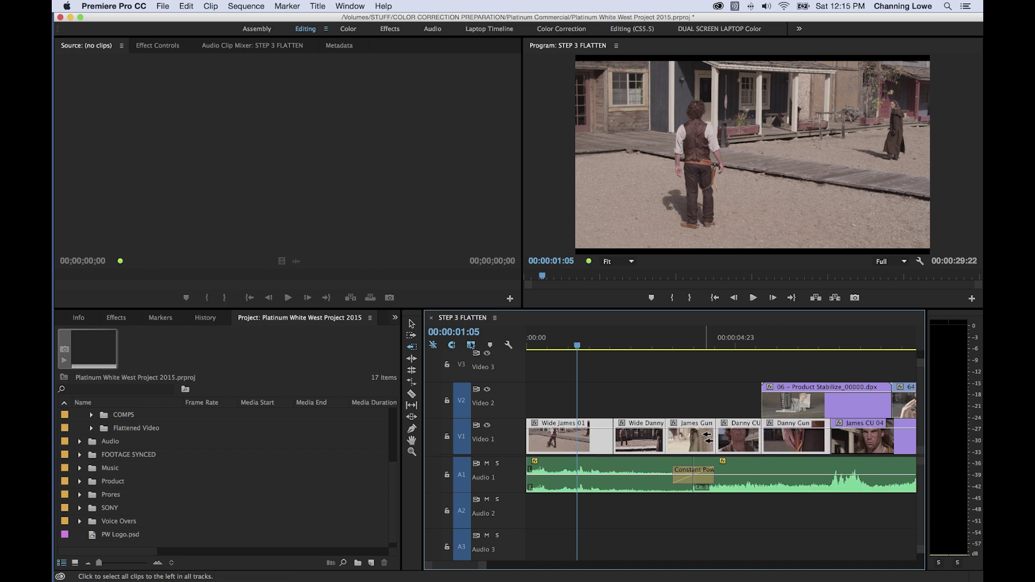
{"action": "key", "text": "backslash"}
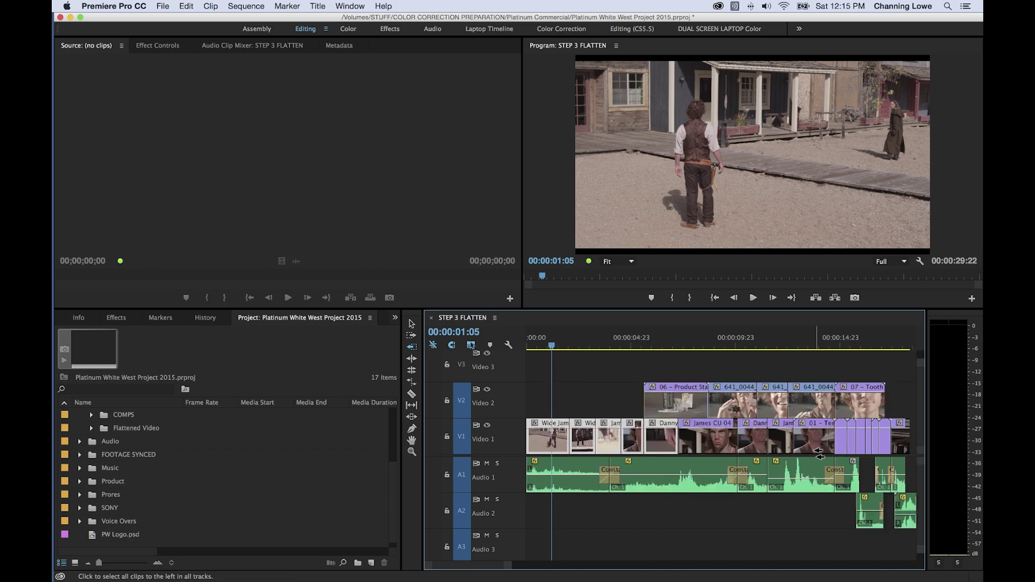
{"action": "left_click", "coordinate": [752, 439]}
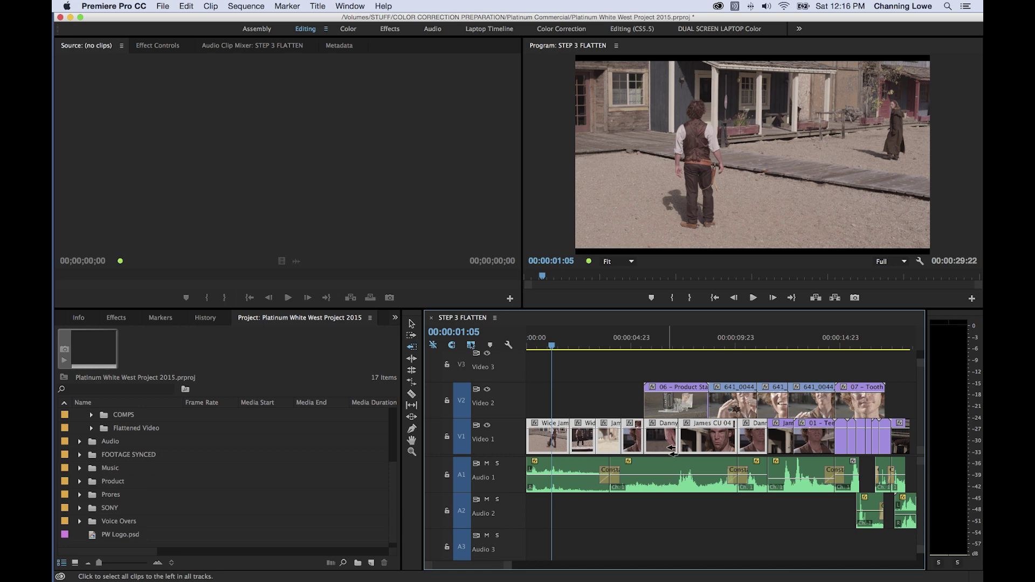
{"action": "key", "text": "minus"}
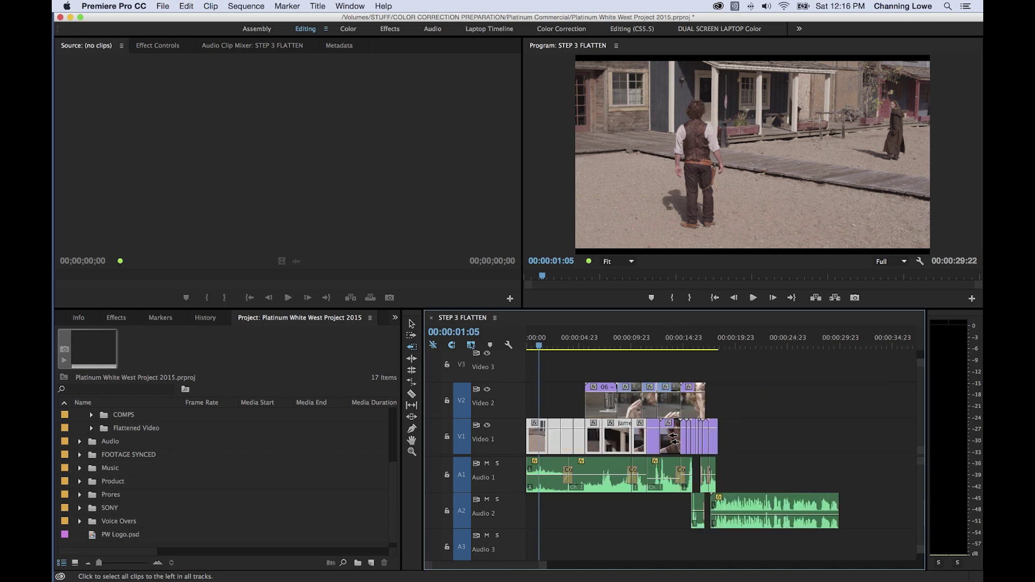